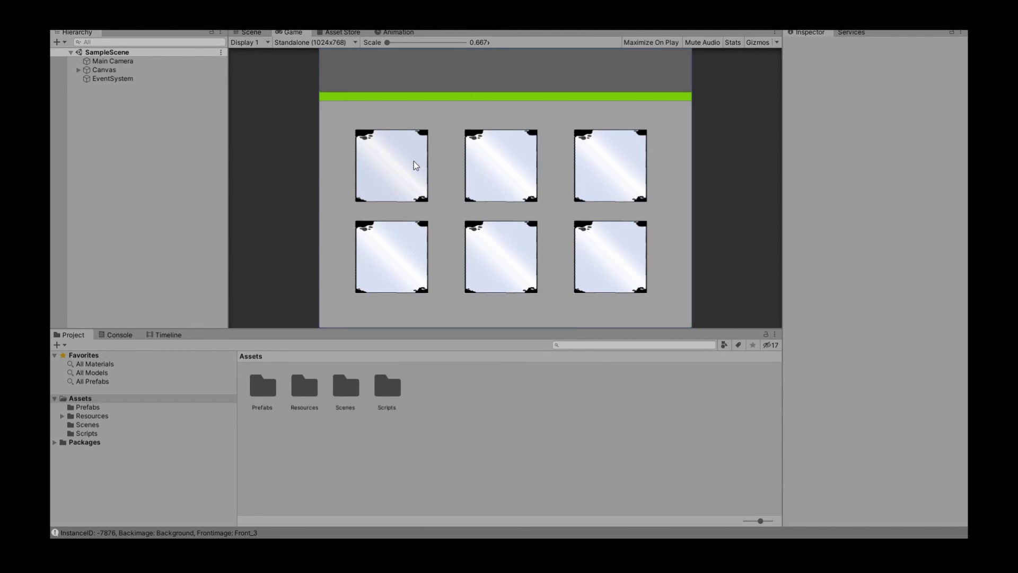
# - Flip three cards in the running game to test them, then stop Play mode
pyautogui.click(413, 165)
pyautogui.click(421, 236)
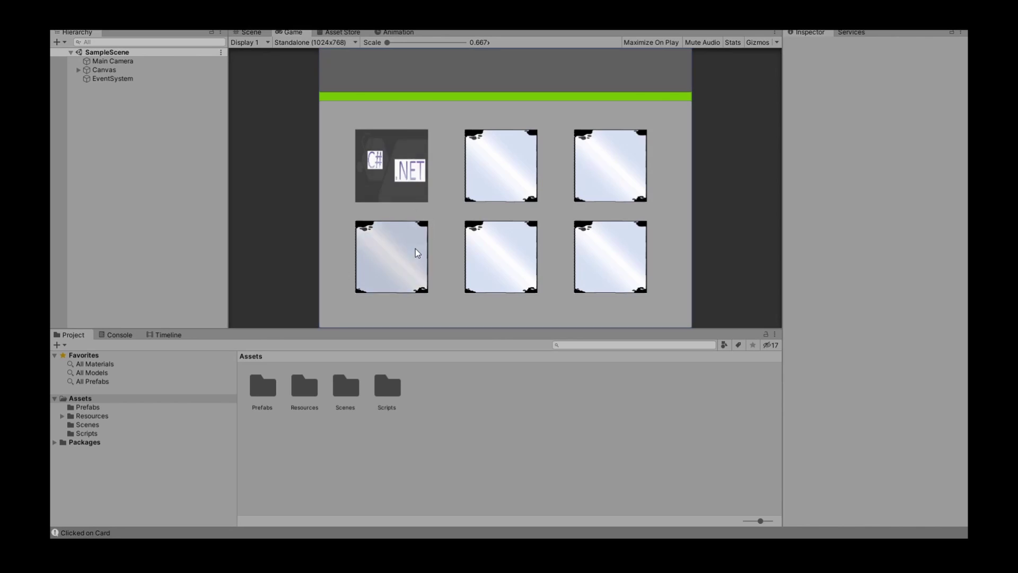
pyautogui.click(502, 166)
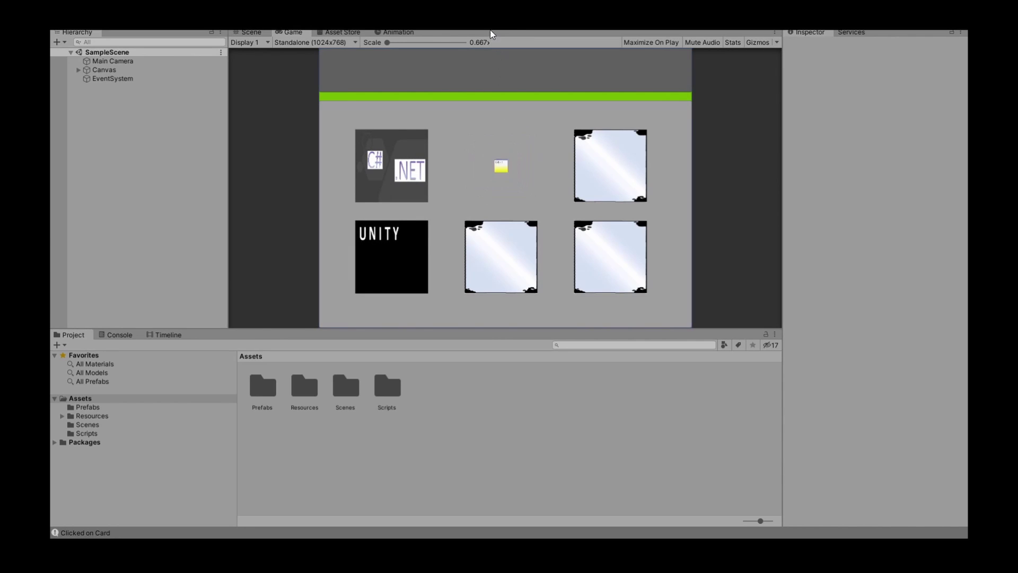
pyautogui.click(493, 16)
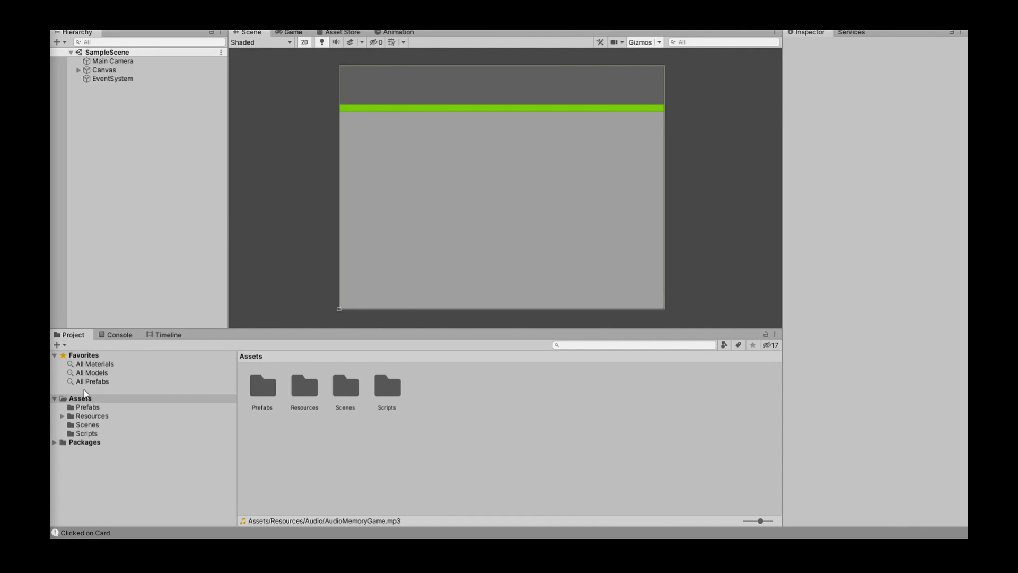
# - View the AudioMemoryGame clip in Resources > Audio, then open the Prefabs folder
pyautogui.click(63, 416)
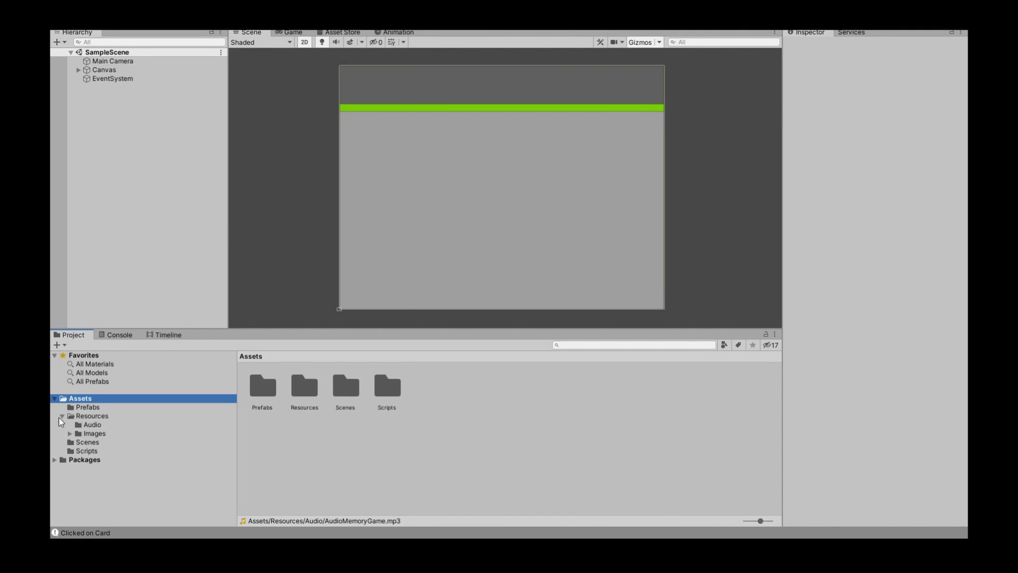
pyautogui.click(85, 424)
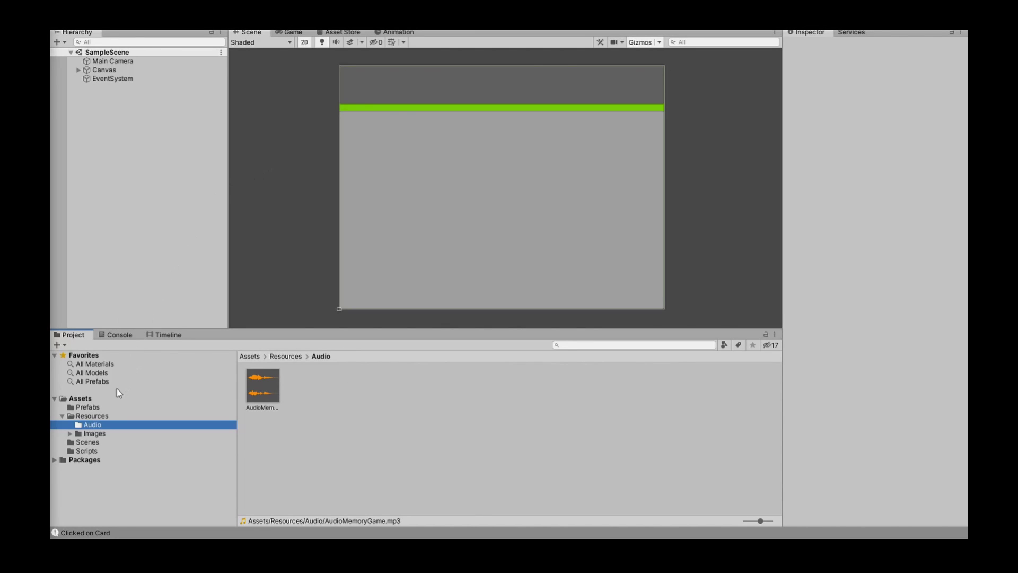
pyautogui.click(95, 409)
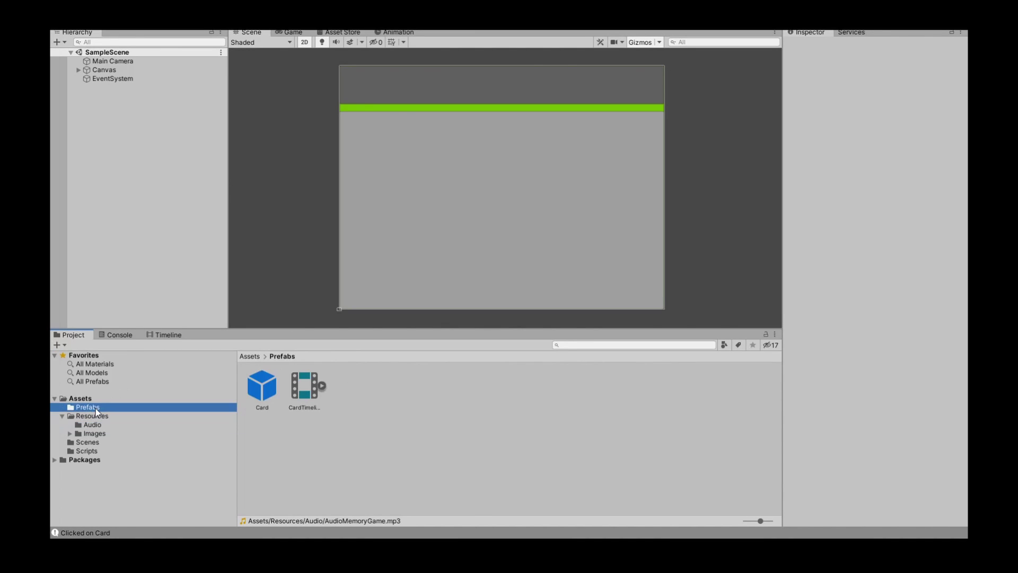
# - Select the Card prefab and add an Audio Source component found by searching 'audio'
pyautogui.click(255, 388)
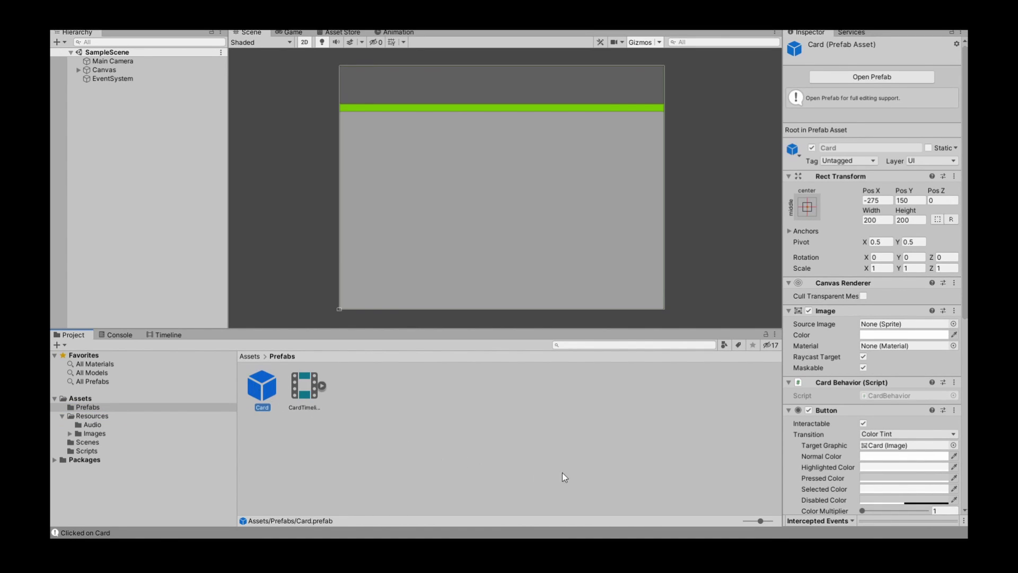
pyautogui.scroll(-10, 889, 351)
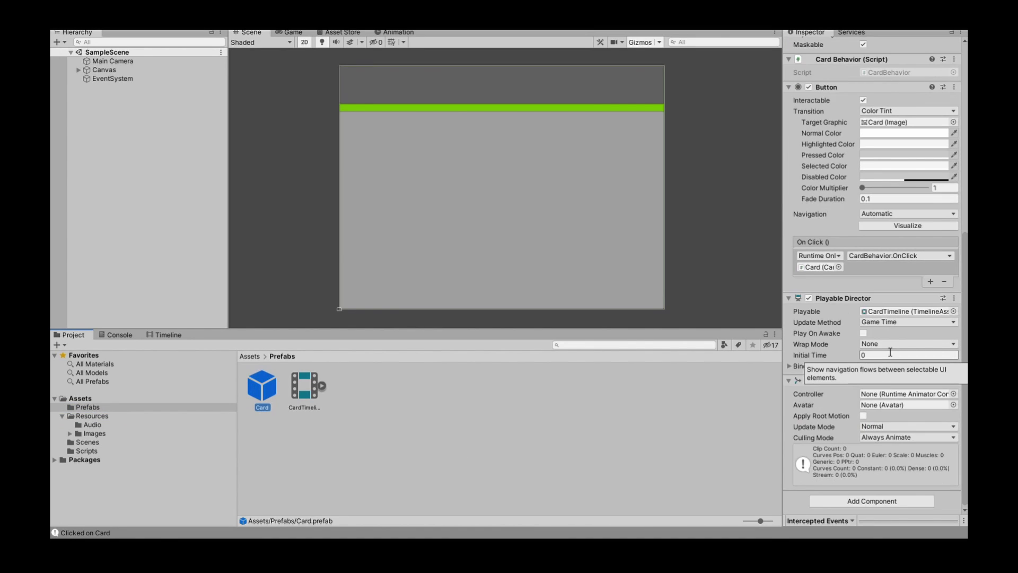
pyautogui.click(855, 502)
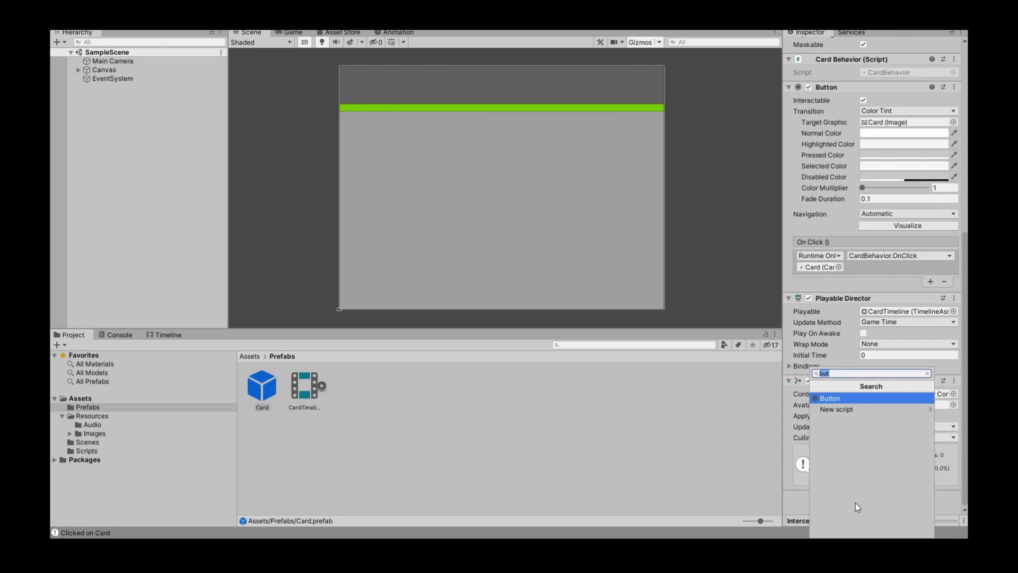
pyautogui.write('audio')
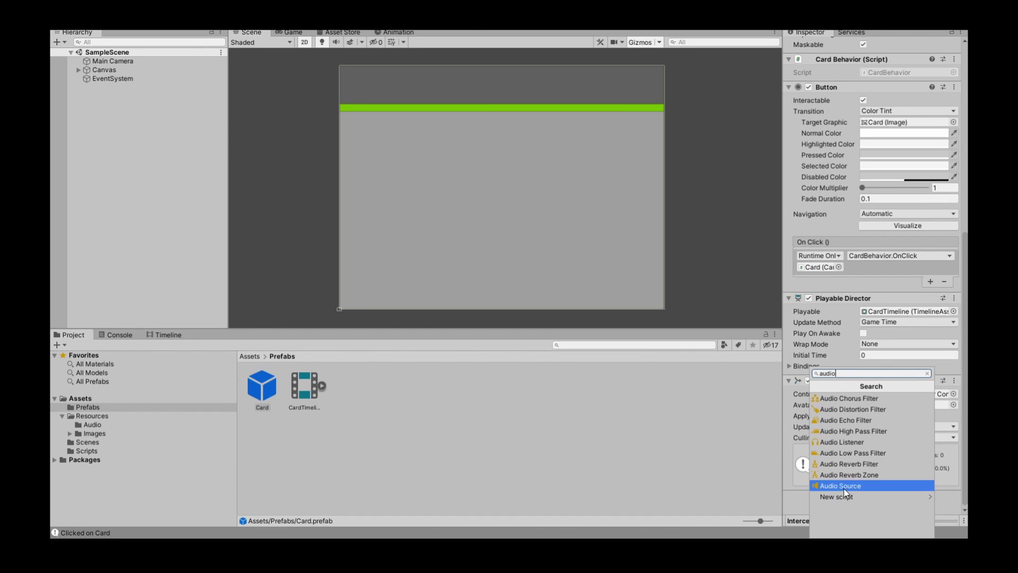
pyautogui.click(845, 485)
pyautogui.scroll(-10, 875, 435)
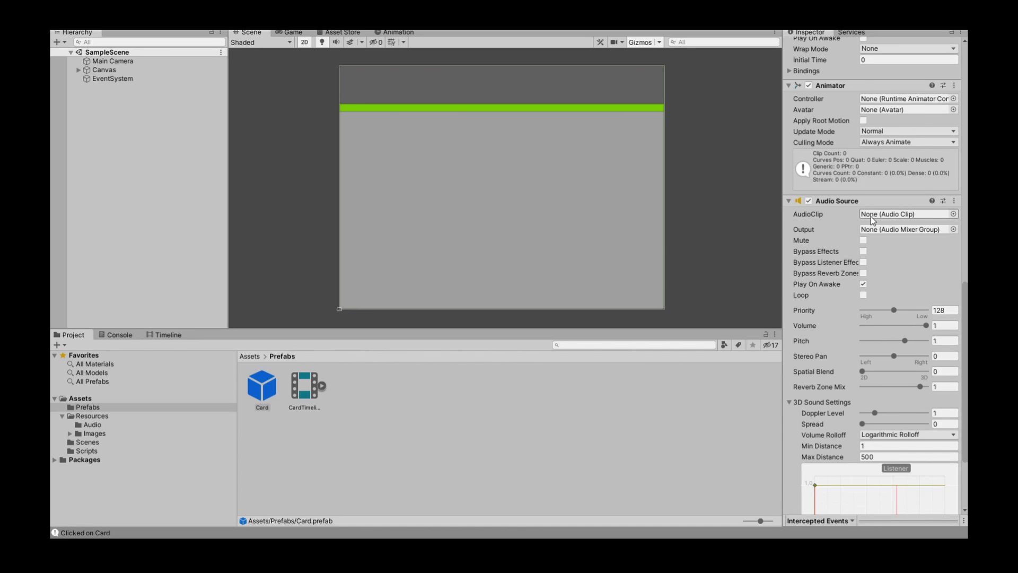
# - Assign the AudioMemoryGame clip to the Card's Audio Source and set Volume to 0.5
pyautogui.click(92, 425)
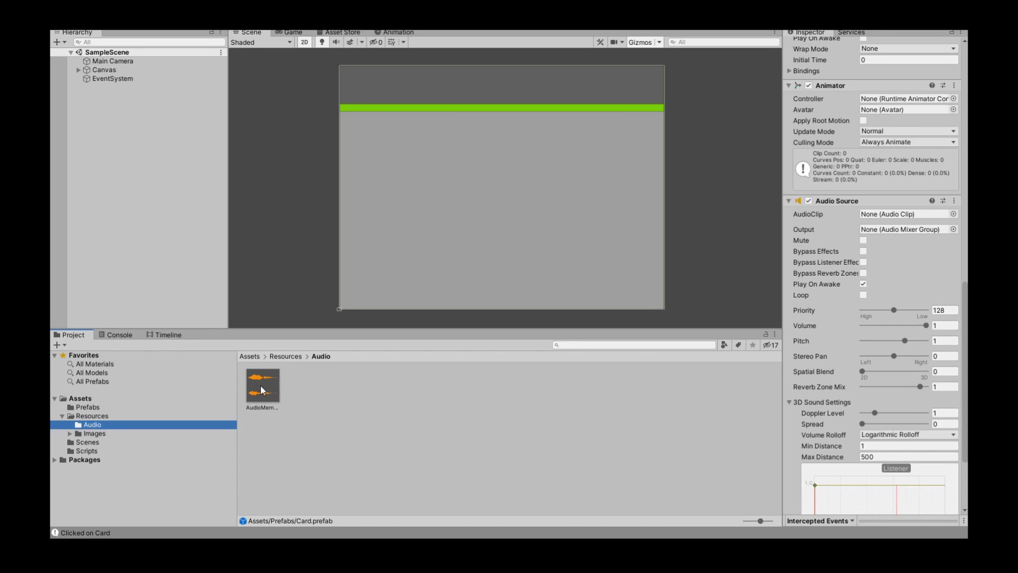
pyautogui.moveTo(261, 388)
pyautogui.mouseDown()
pyautogui.moveTo(382, 405)
pyautogui.moveTo(868, 215)
pyautogui.mouseUp()
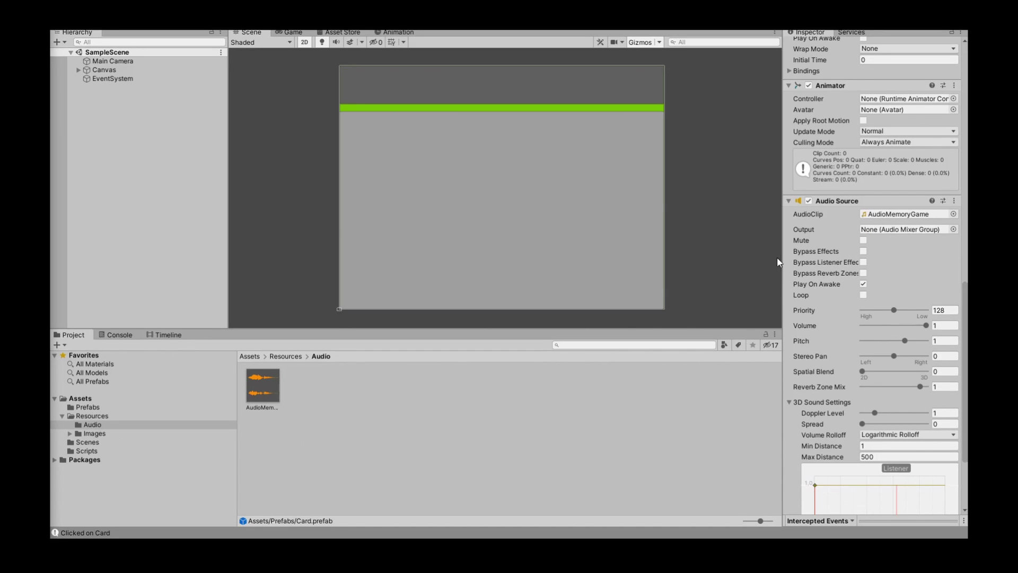
pyautogui.moveTo(926, 326); pyautogui.dragTo(896, 326)
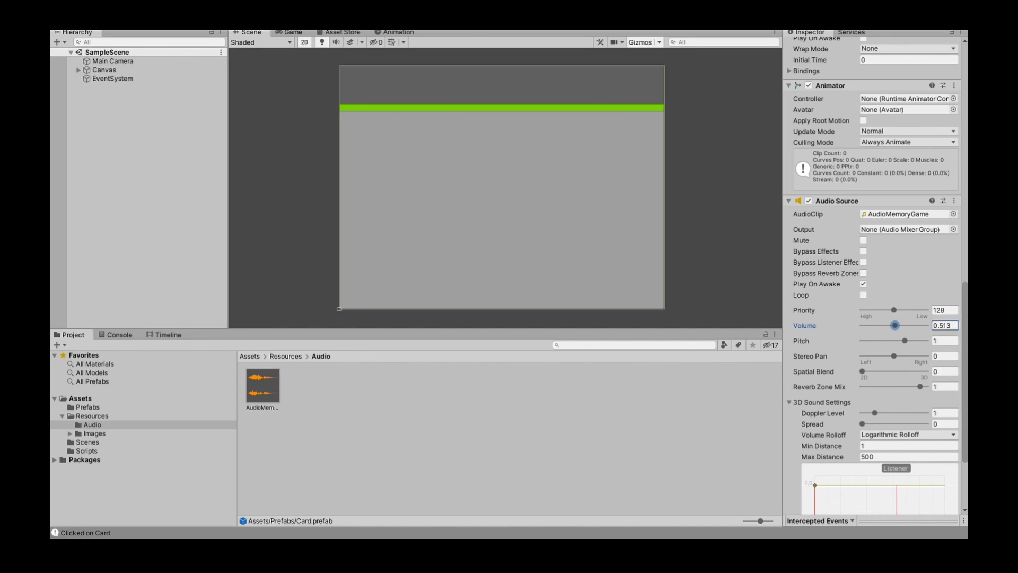
pyautogui.click(942, 326)
pyautogui.write('0')
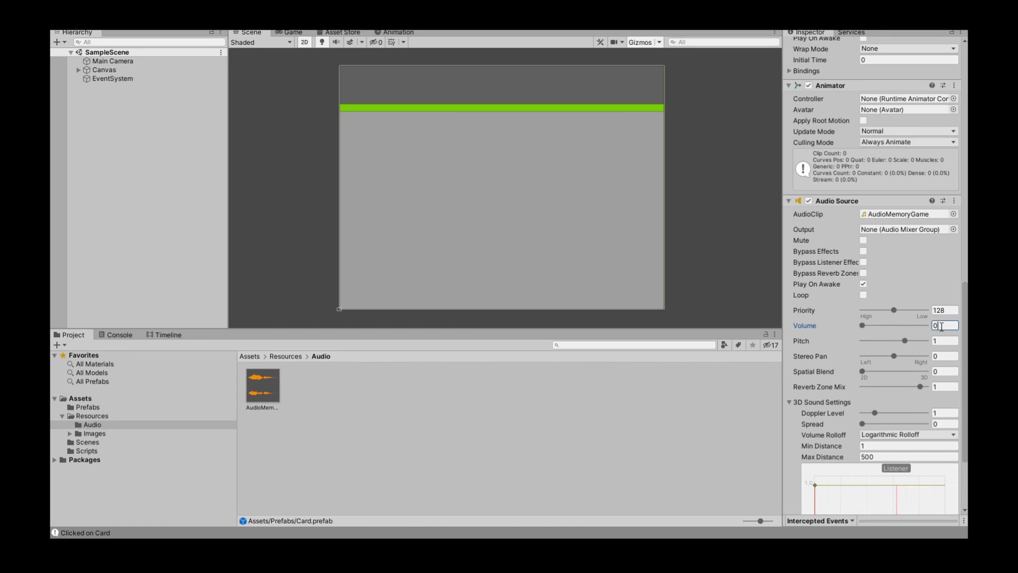
pyautogui.write('.5')
# - Reselect the Card prefab in Prefabs and bring up CardBehavior.cs in Visual Studio
pyautogui.moveTo(383, 546)
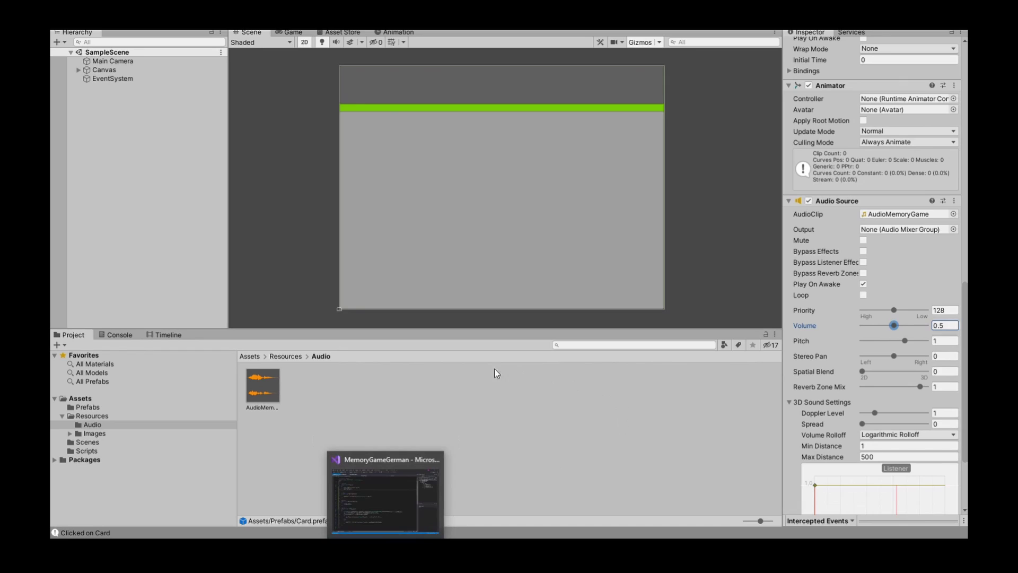
pyautogui.click(80, 409)
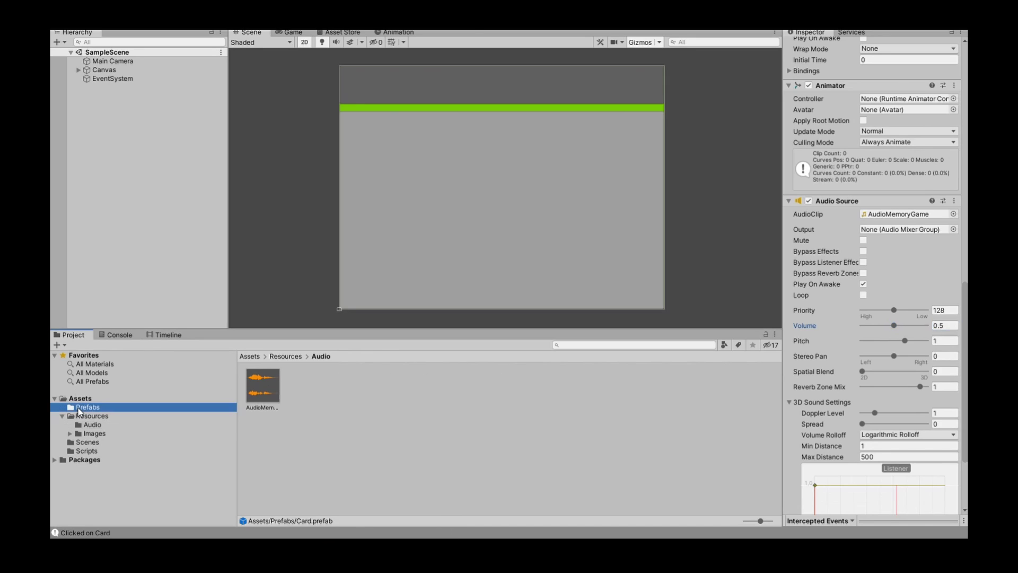
pyautogui.click(262, 389)
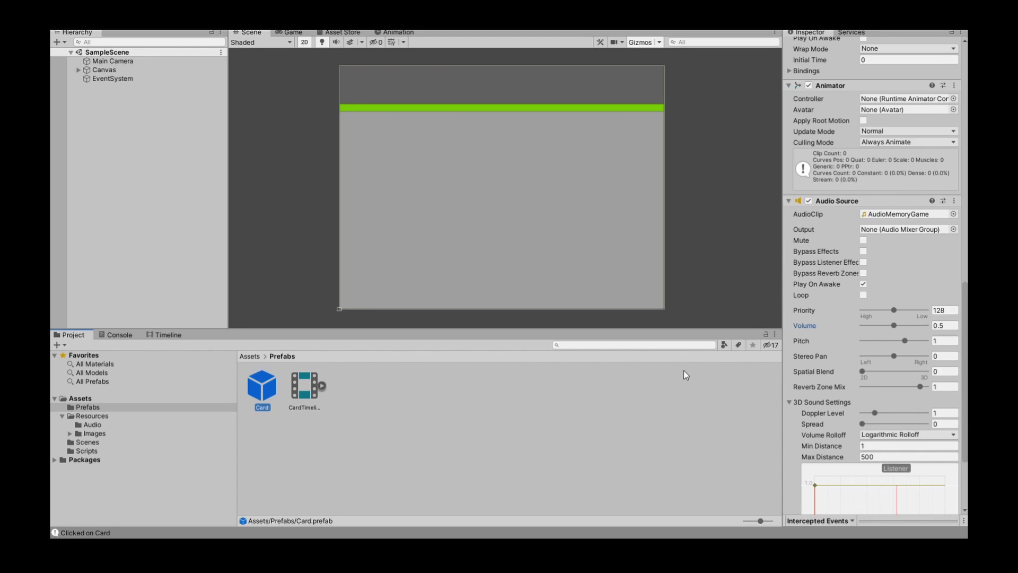
pyautogui.click(387, 485)
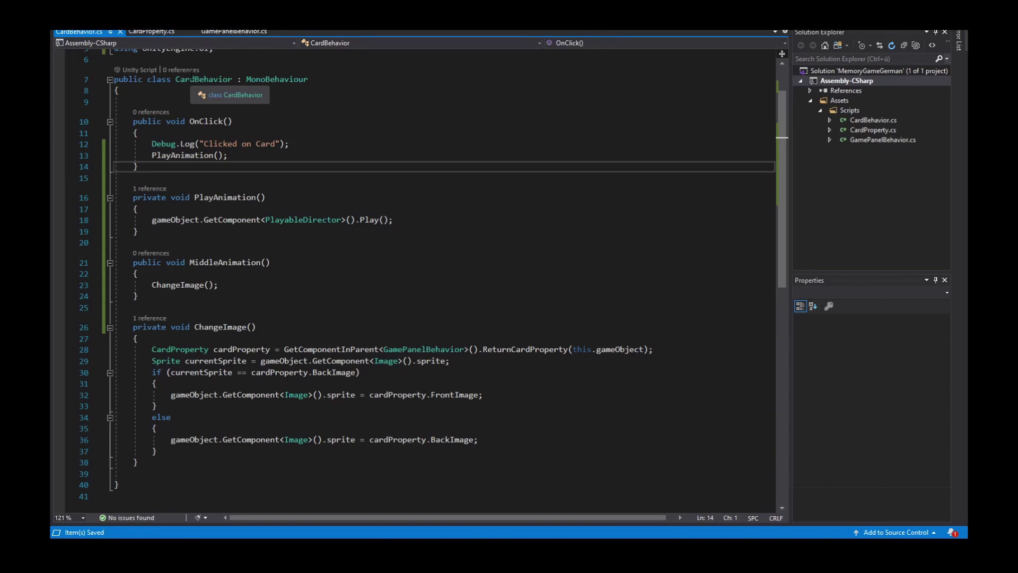
# - Declare a new private void PlayAudio() method below OnClick
pyautogui.click(186, 178)
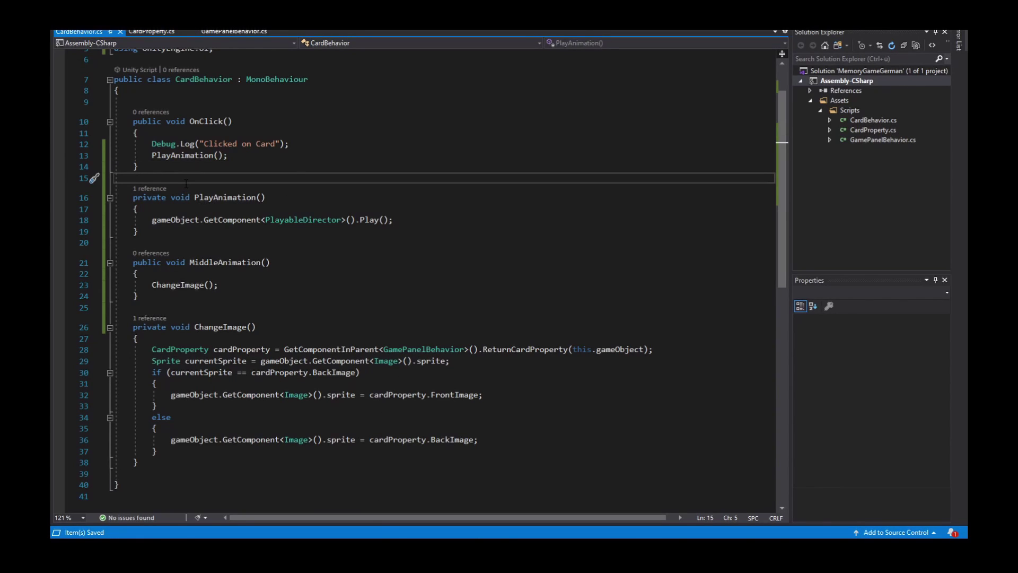
pyautogui.press('Return')
pyautogui.press('Return')
pyautogui.press('Up')
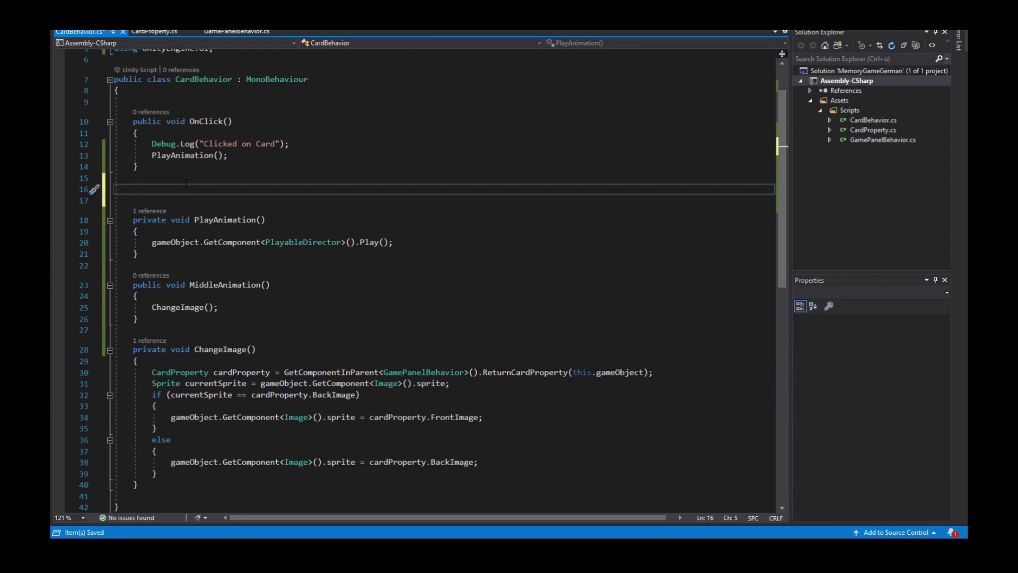
pyautogui.write('private vo')
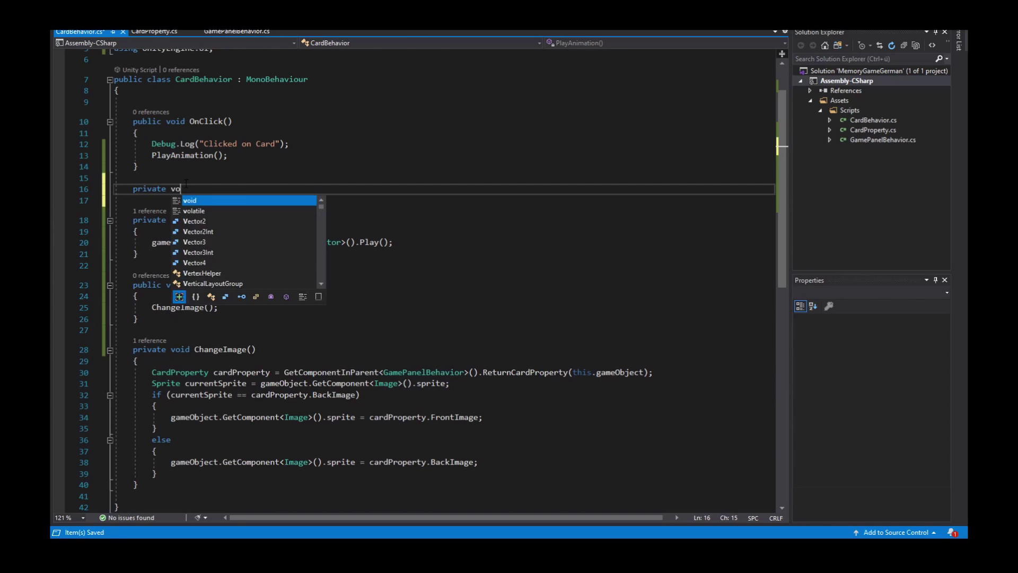
pyautogui.write('id Play')
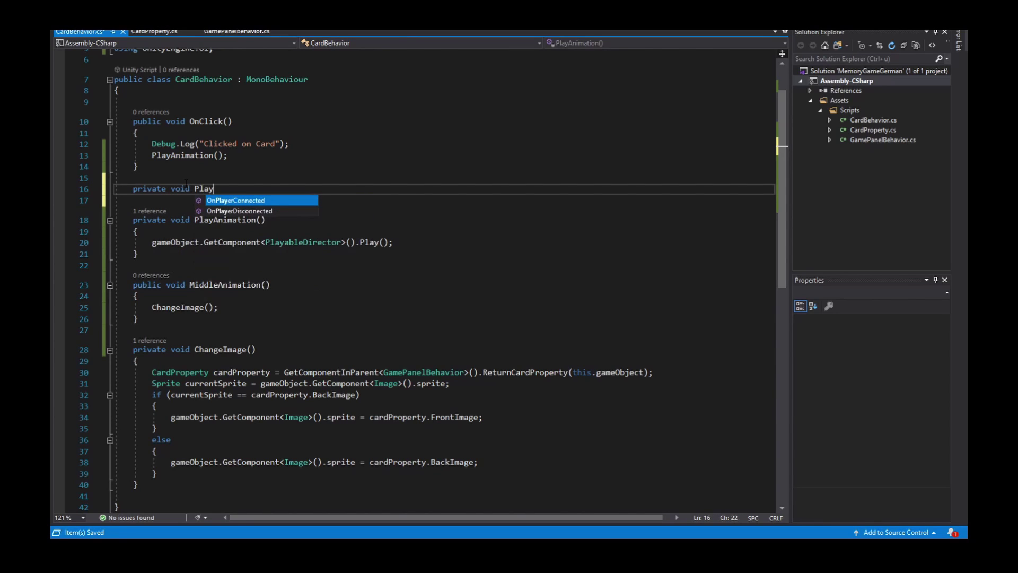
pyautogui.write('Audio(')
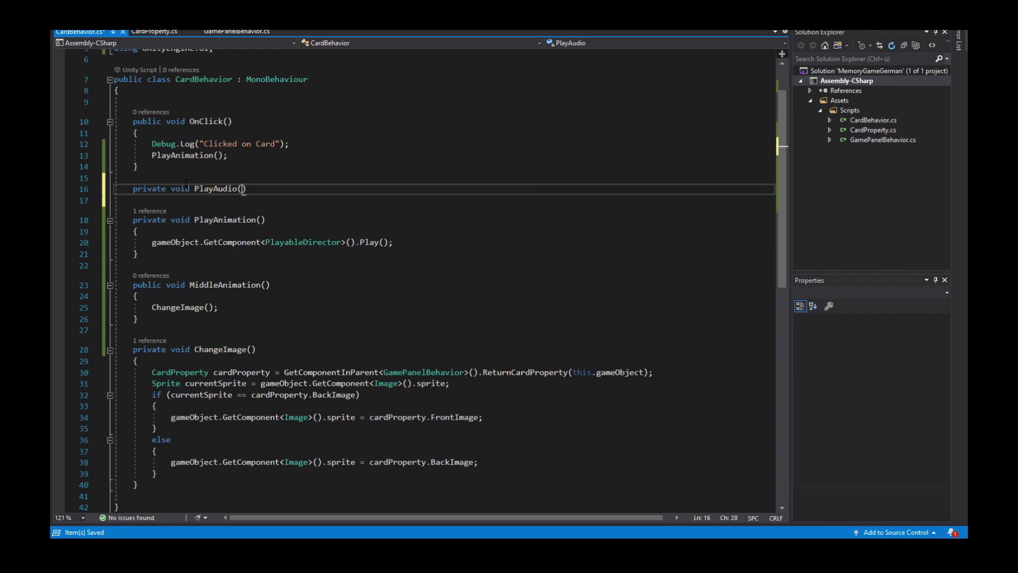
pyautogui.write(') {')
pyautogui.press('Return')
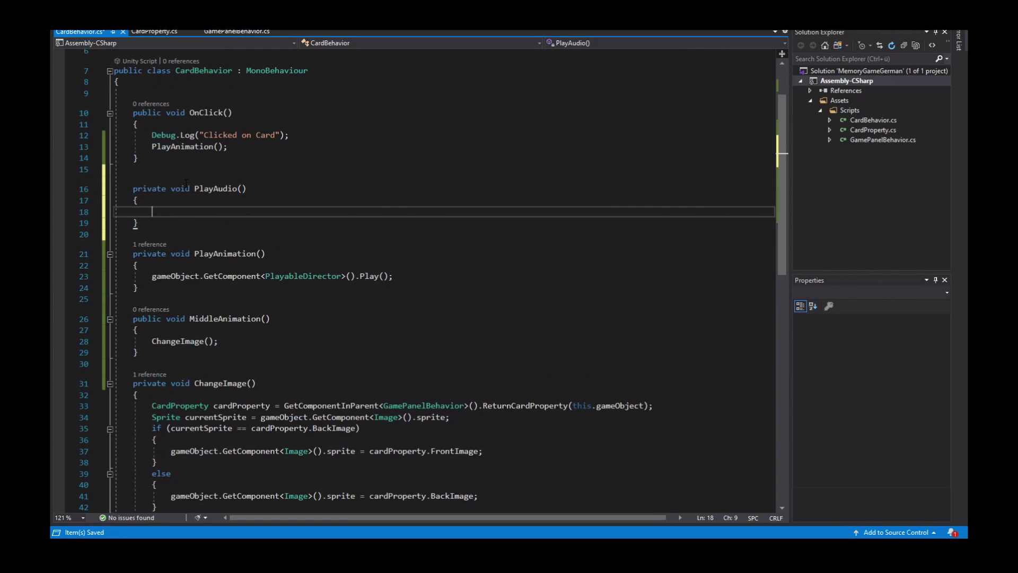
# - Write gameObject.GetComponent<AudioSource>().Play(); as the body of PlayAudio
pyautogui.write('g')
pyautogui.write('ameObject.Get')
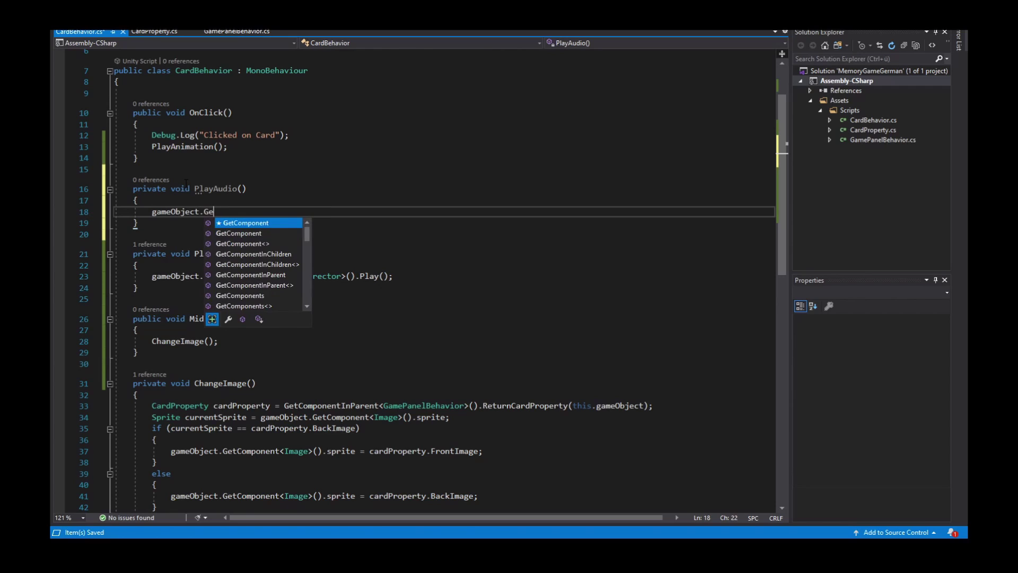
pyautogui.press('Tab')
pyautogui.write('<')
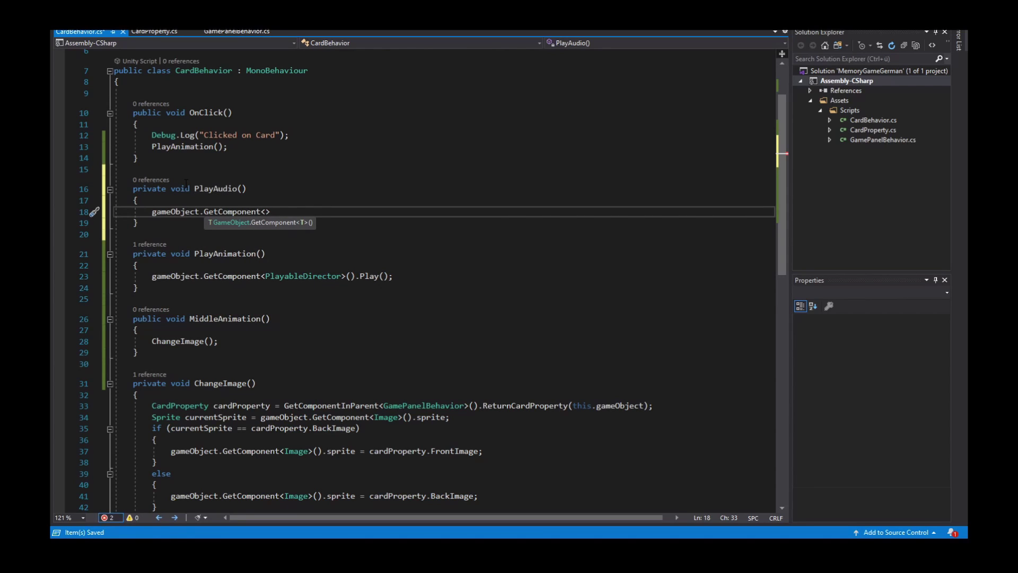
pyautogui.hotkey('alt', 'Tab')
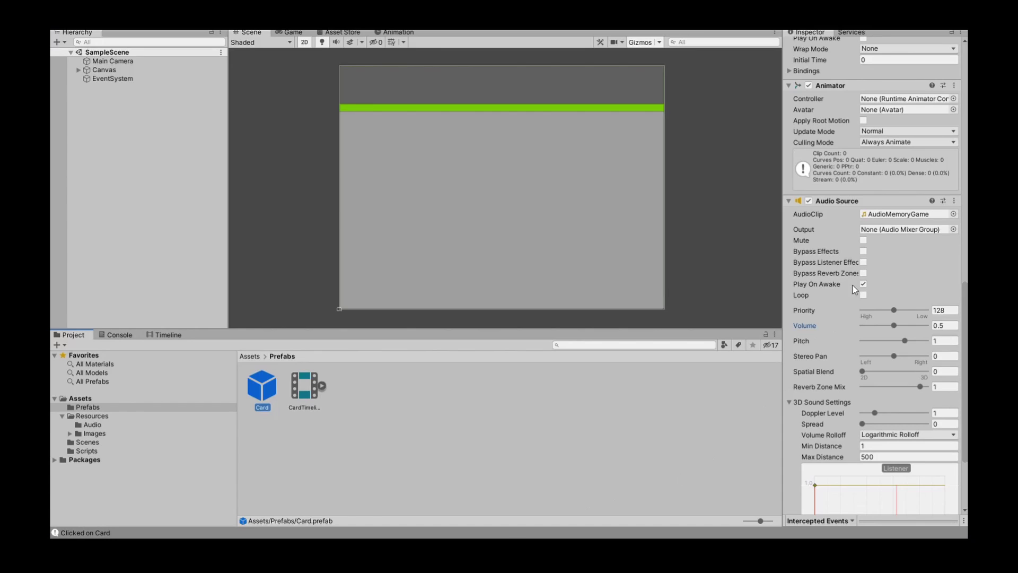
pyautogui.hotkey('alt', 'Tab')
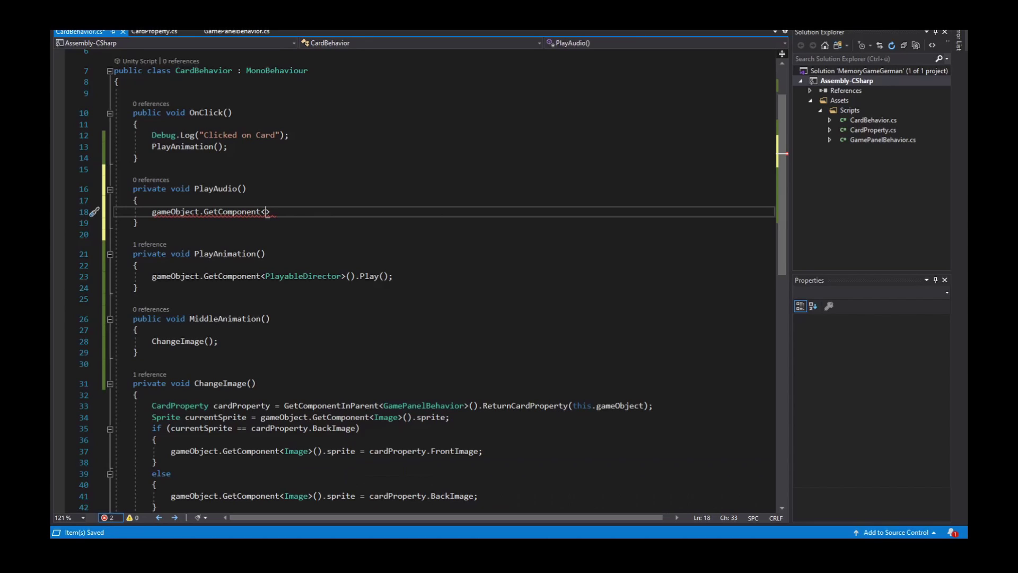
pyautogui.write('Audio')
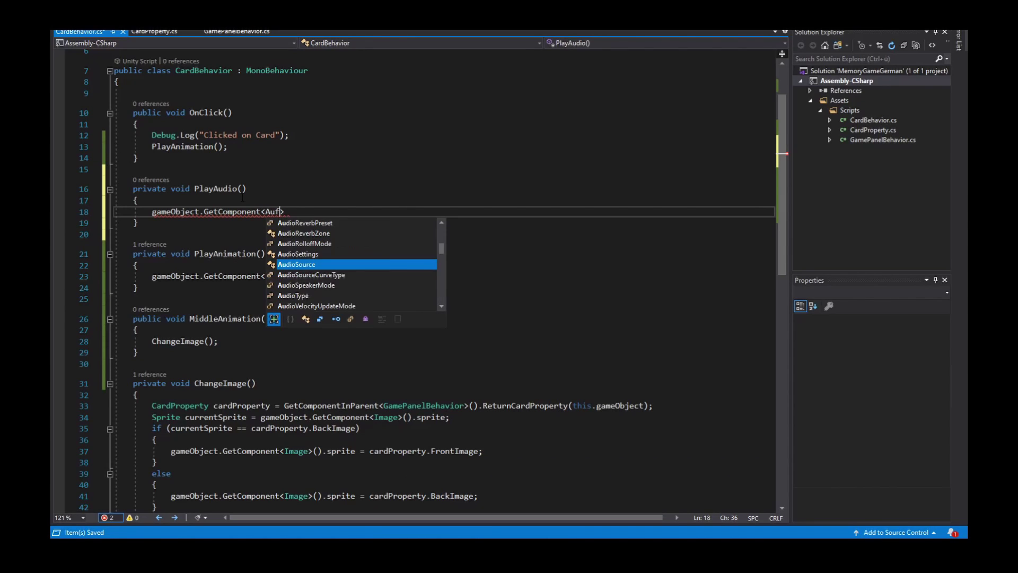
pyautogui.write('S')
pyautogui.press('Tab')
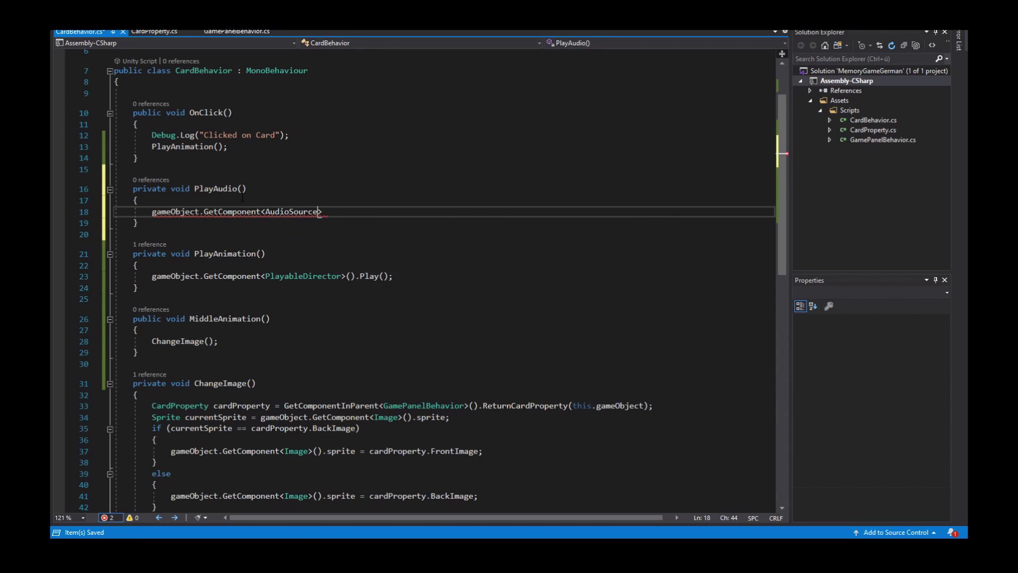
pyautogui.write('>()')
pyautogui.write('.')
pyautogui.press('Down')
pyautogui.press('Down')
pyautogui.press('Down')
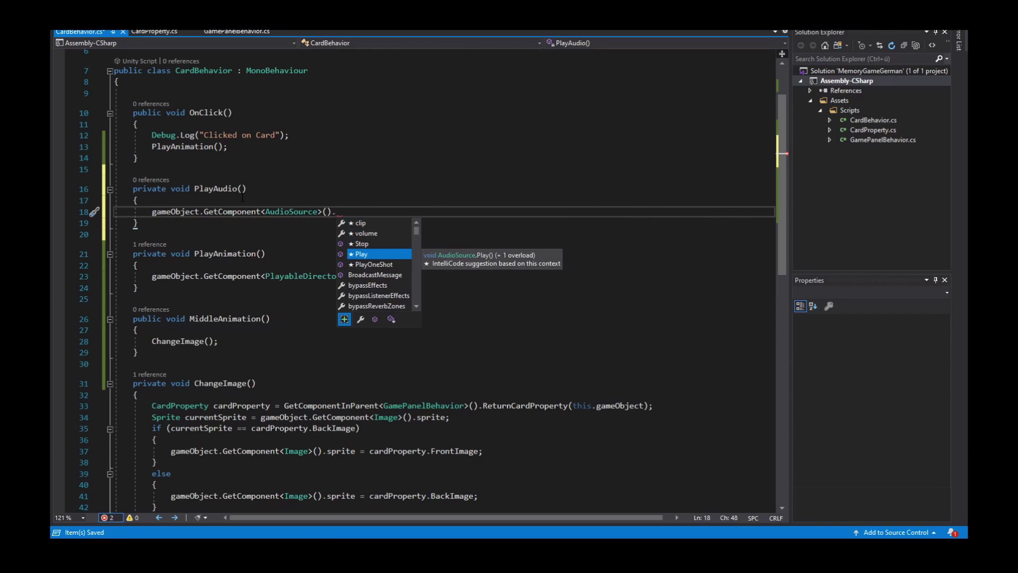
pyautogui.press('Tab')
pyautogui.write('()')
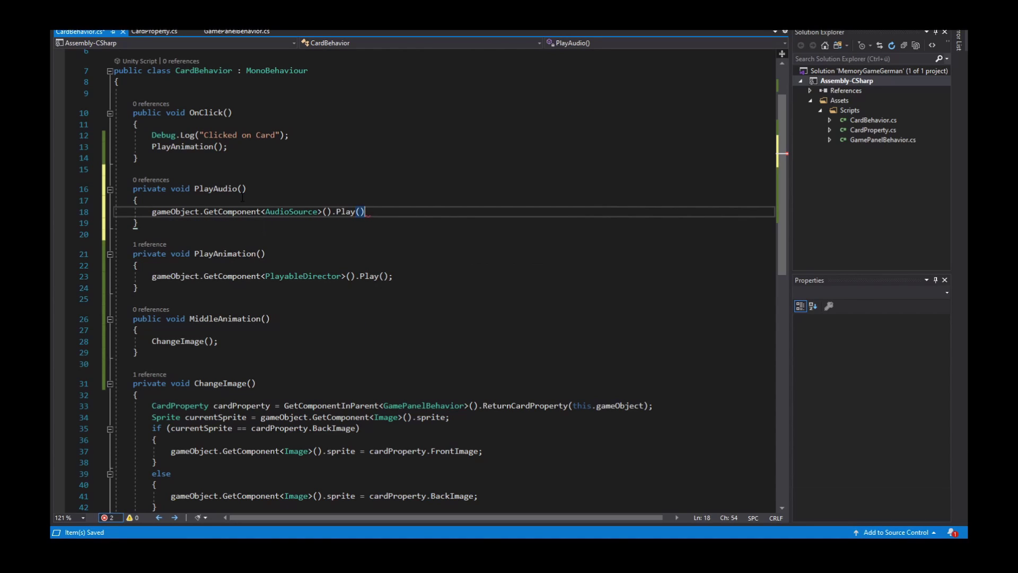
pyautogui.write(';')
# - Call PlayAudio(); in OnClick after PlayAnimation and save CardBehavior.cs
pyautogui.moveTo(246, 189); pyautogui.dragTo(194, 188)
pyautogui.hotkey('ctrl', 'c')
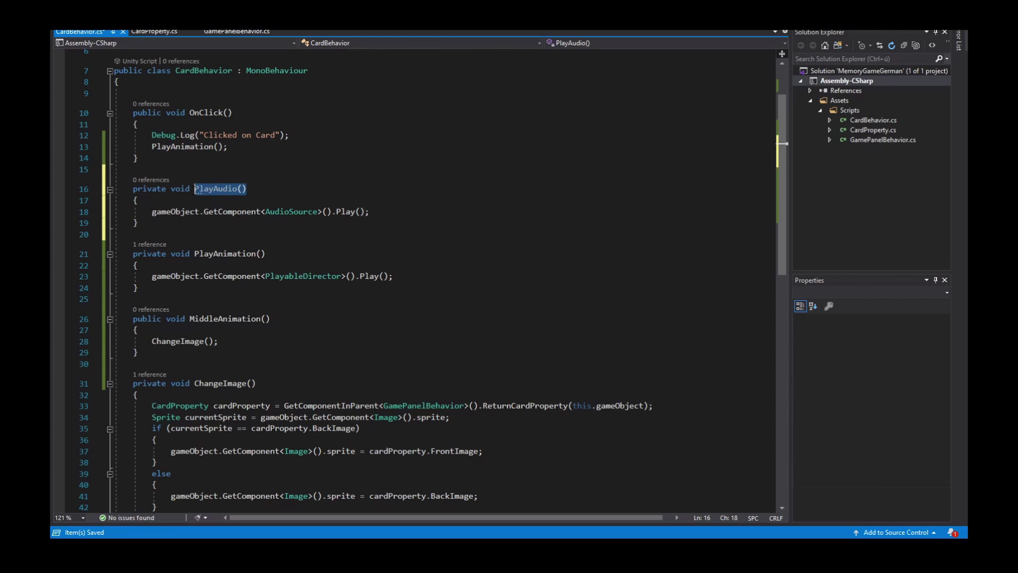
pyautogui.click(228, 146)
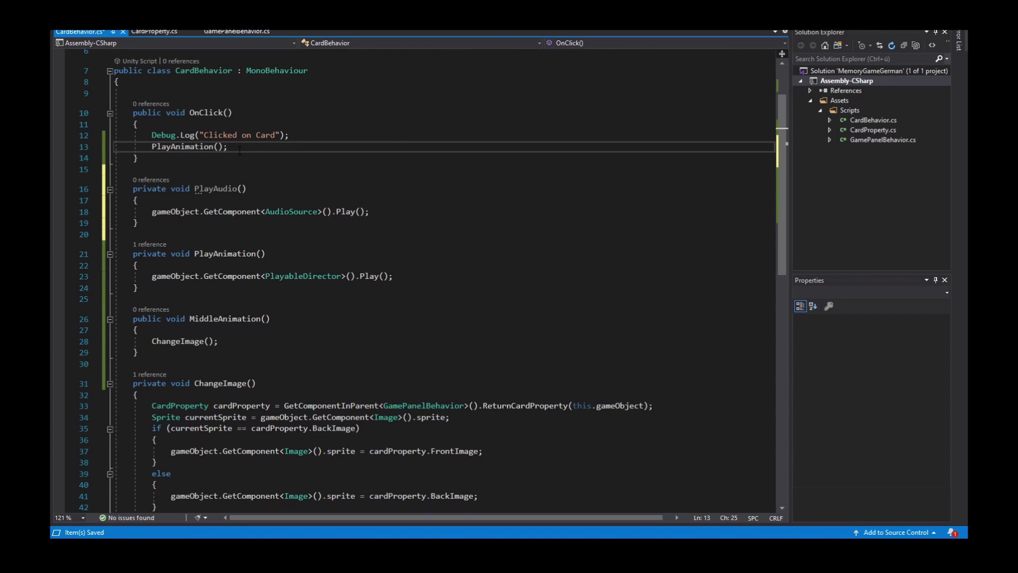
pyautogui.press('Return')
pyautogui.hotkey('ctrl', 'v')
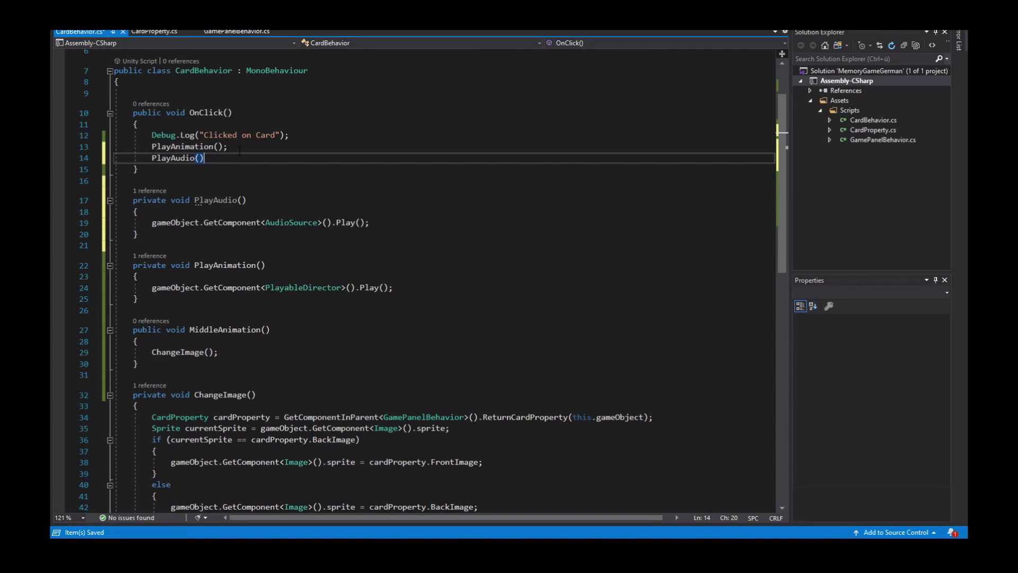
pyautogui.write(';')
pyautogui.hotkey('ctrl', 's')
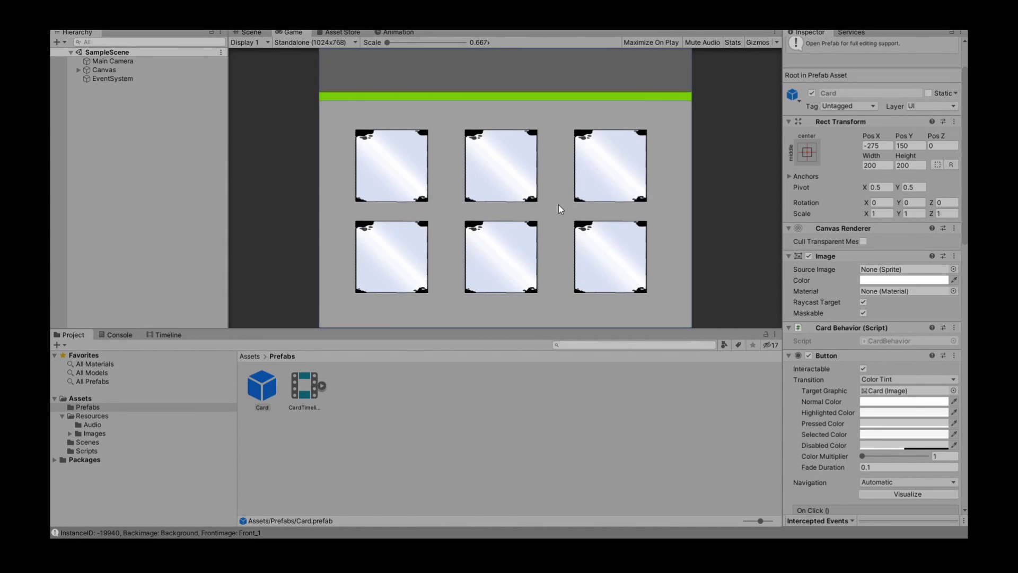
# - Turn off Play On Awake on the Card's Audio Source and stop the running game
pyautogui.scroll(-5, 830, 374)
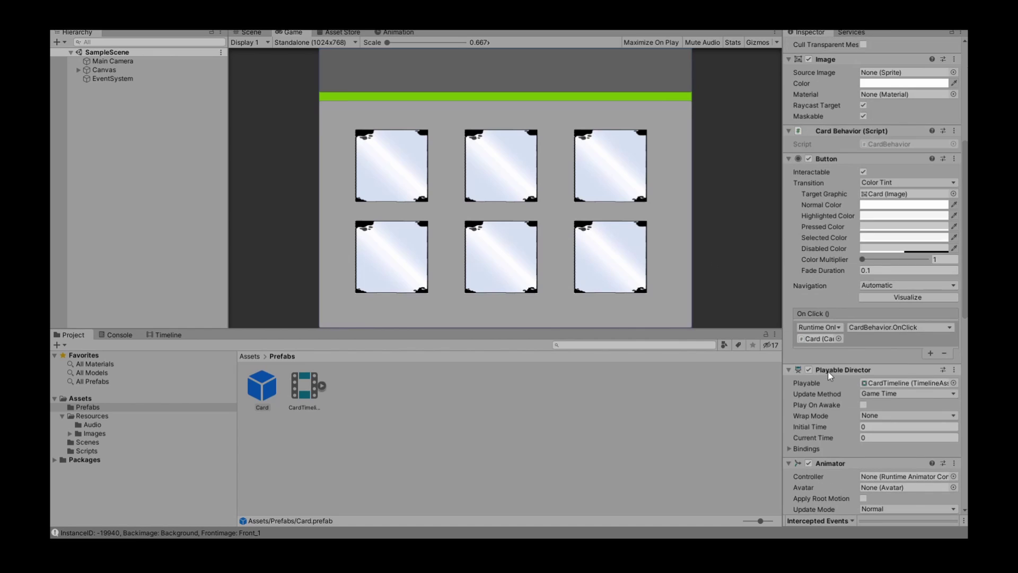
pyautogui.scroll(-10, 830, 374)
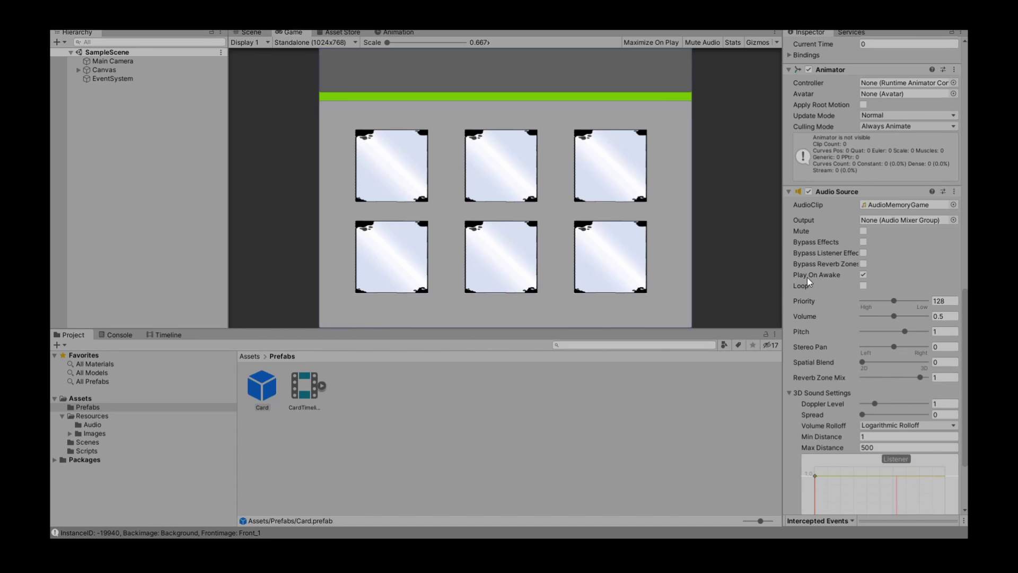
pyautogui.click(863, 275)
pyautogui.hotkey('ctrl', 'p')
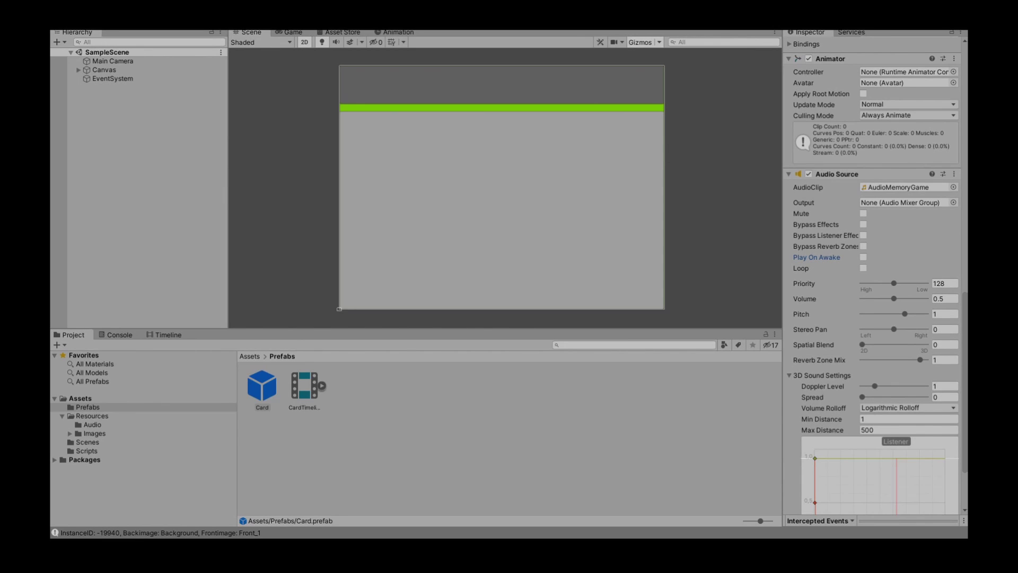
# - Play-test by flipping four cards, then stop Play mode
pyautogui.hotkey('ctrl', 'p')
pyautogui.click(396, 154)
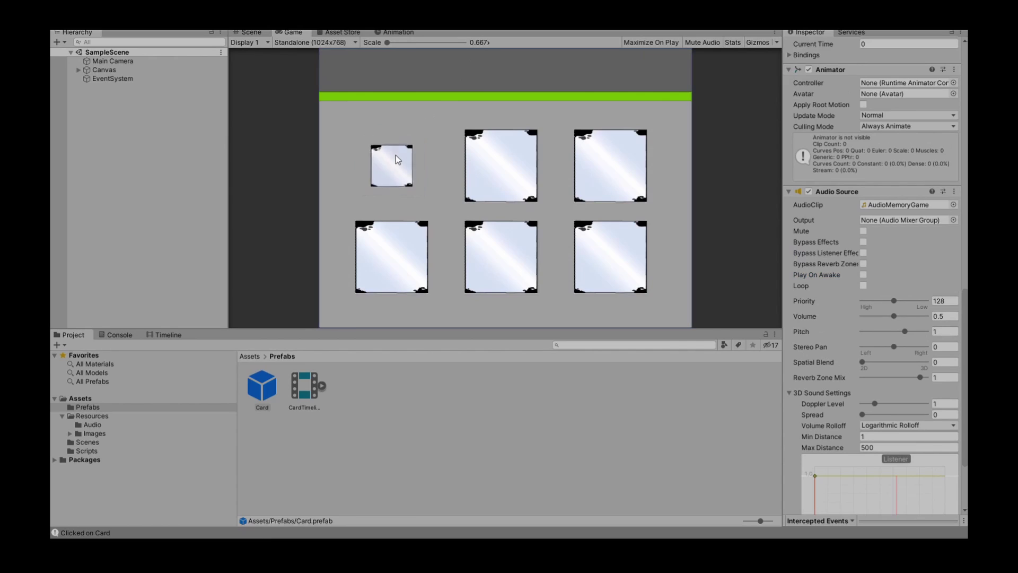
pyautogui.click(507, 174)
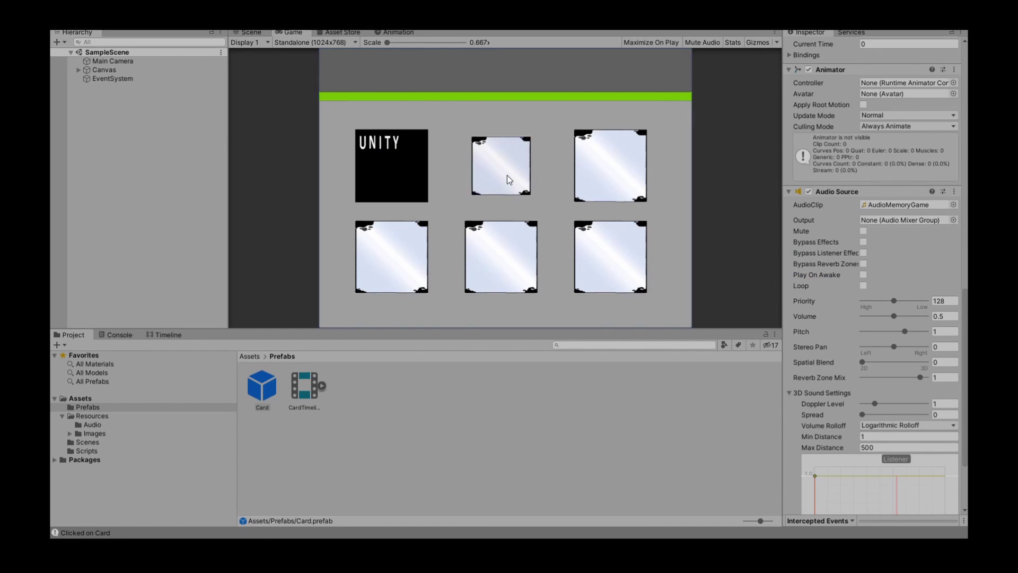
pyautogui.click(513, 258)
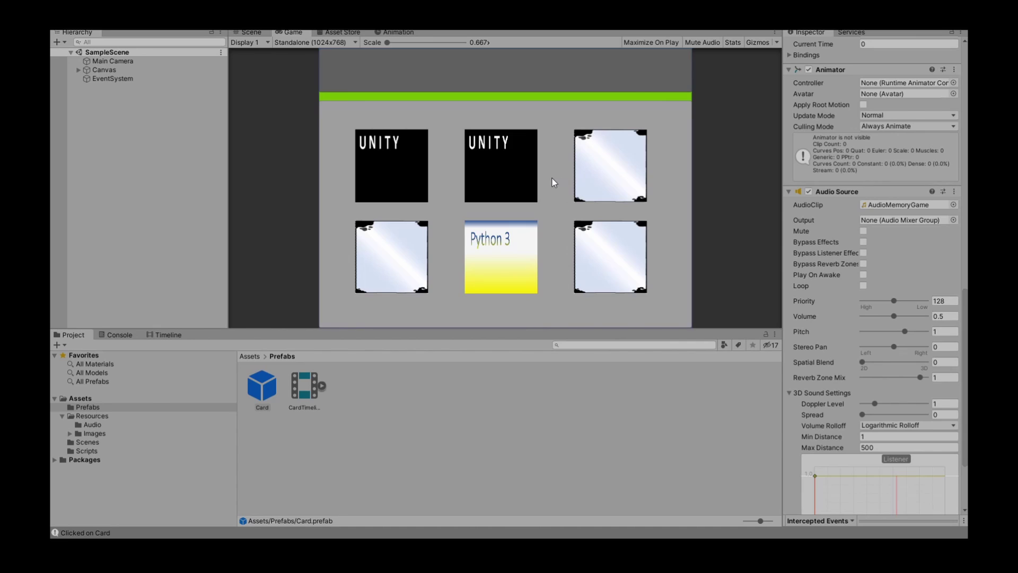
pyautogui.click(612, 256)
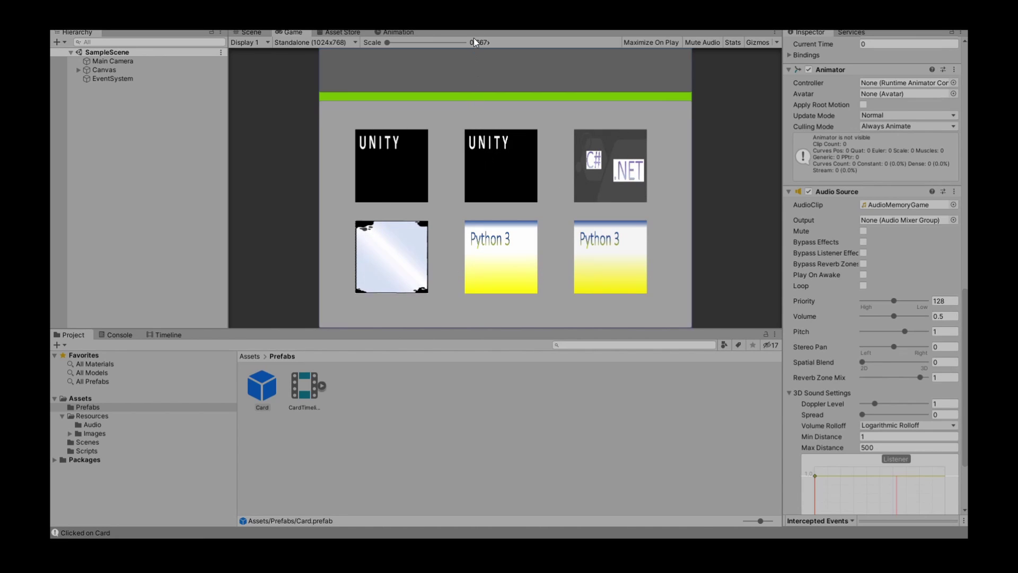
pyautogui.hotkey('ctrl', 'p')
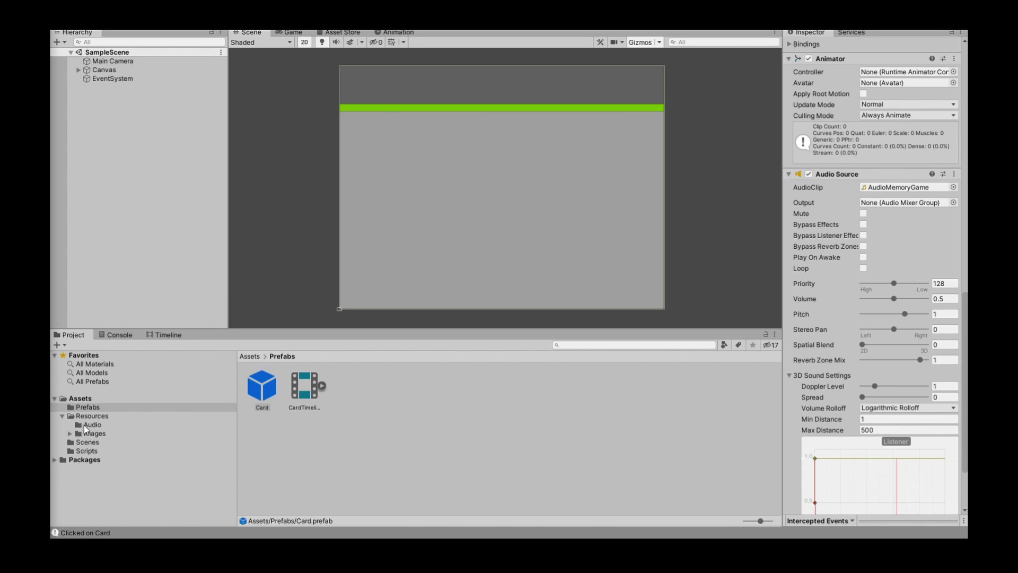
# - Inspect the CardTimeline Animation Track's clip, then open the Card prefab in prefab mode
pyautogui.click(170, 335)
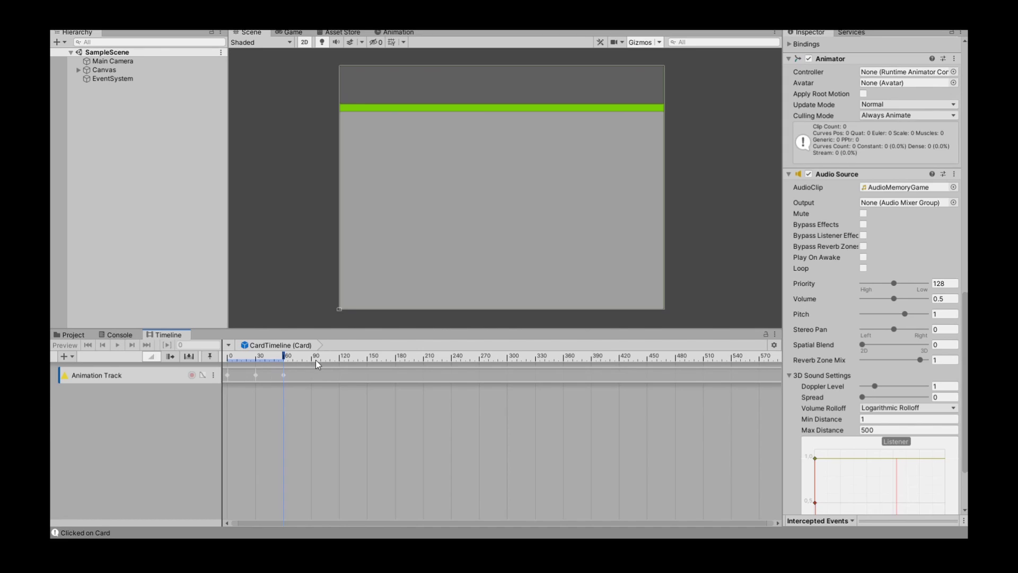
pyautogui.doubleClick(304, 374)
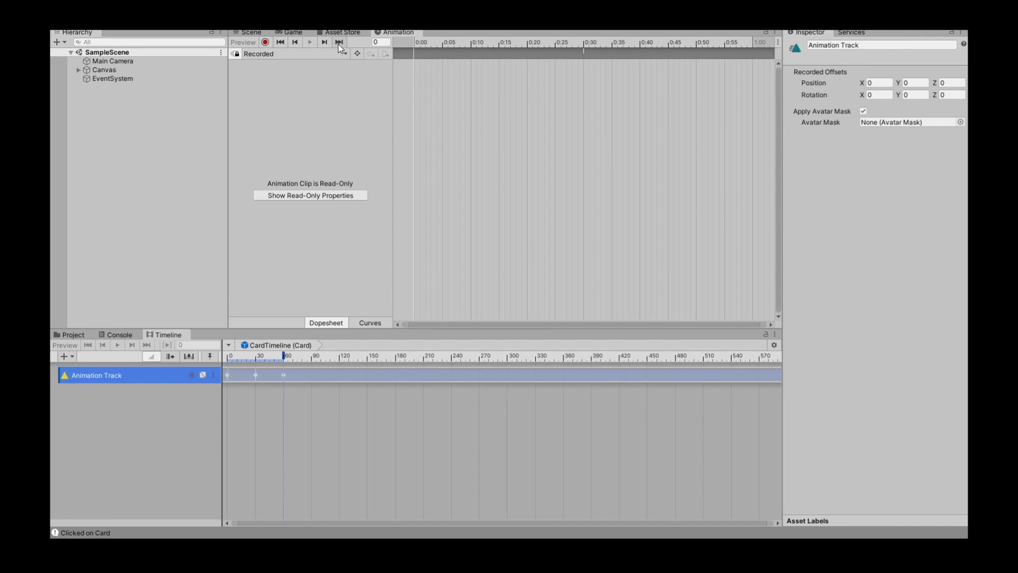
pyautogui.click(250, 33)
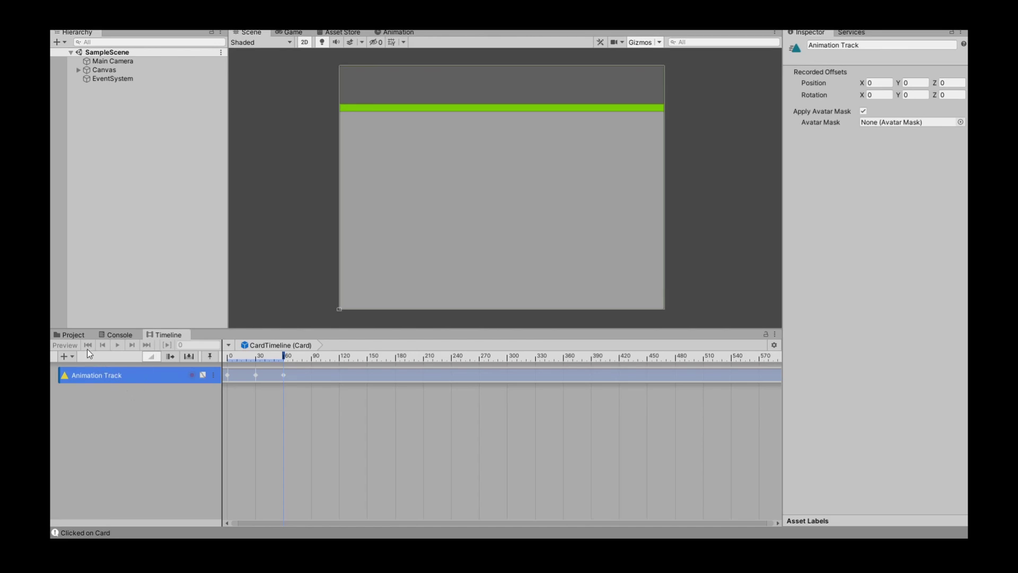
pyautogui.click(74, 335)
pyautogui.doubleClick(254, 388)
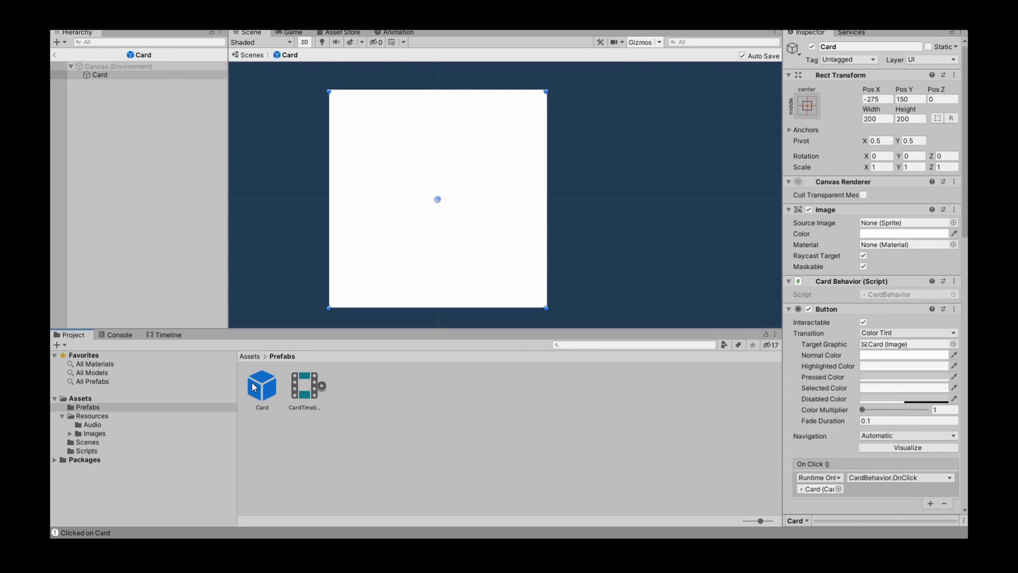
# - Add an empty public void EndAnimation() method after MiddleAnimation
pyautogui.hotkey('alt', 'Tab')
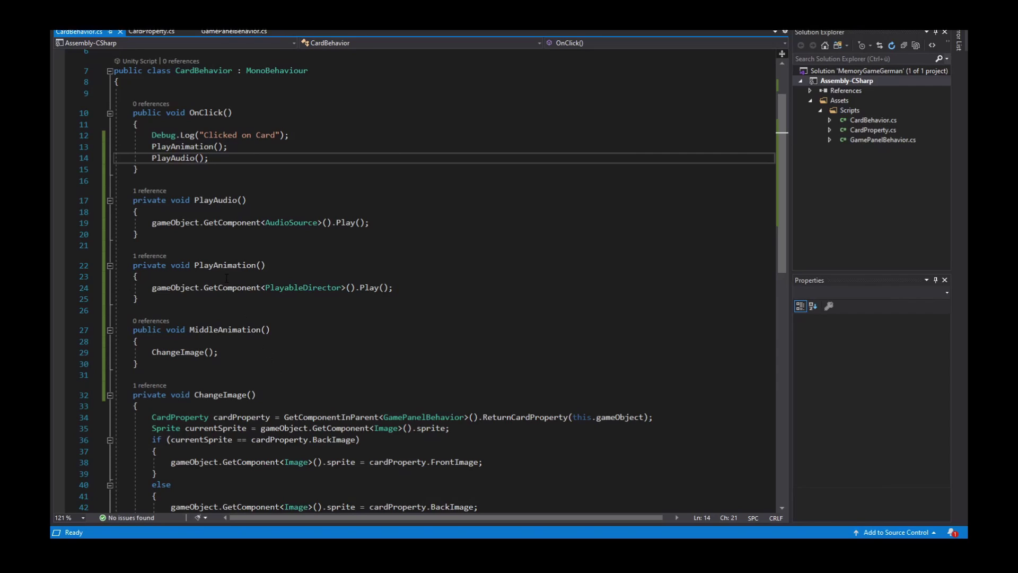
pyautogui.click(149, 371)
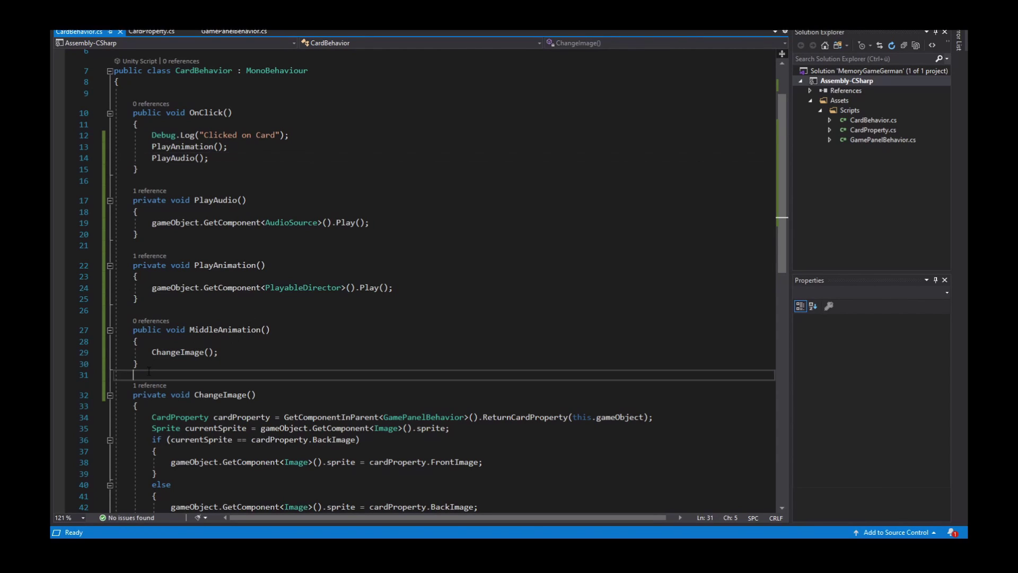
pyautogui.press('Return')
pyautogui.press('Return')
pyautogui.press('Up')
pyautogui.write('pu')
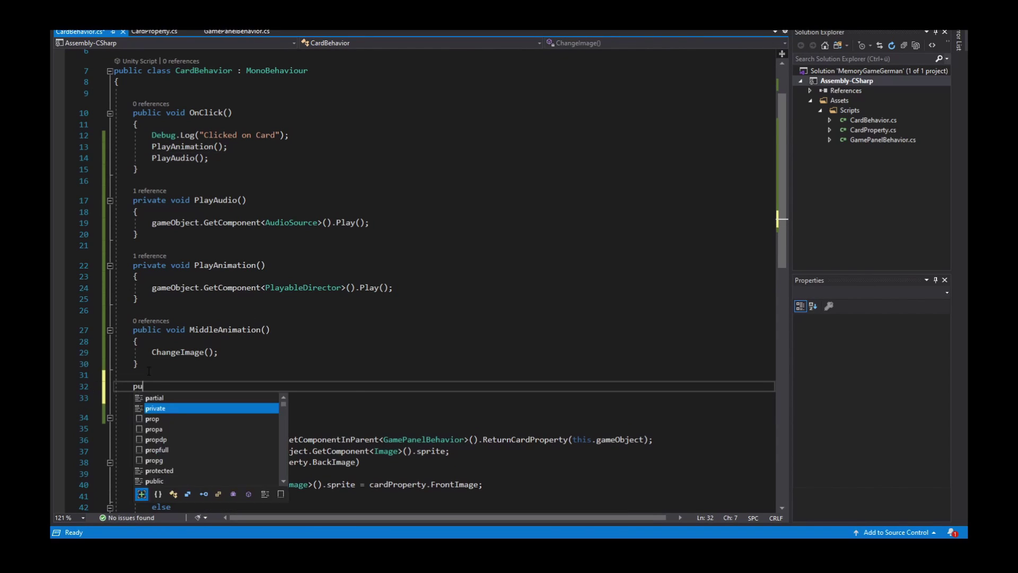
pyautogui.write('blic vo')
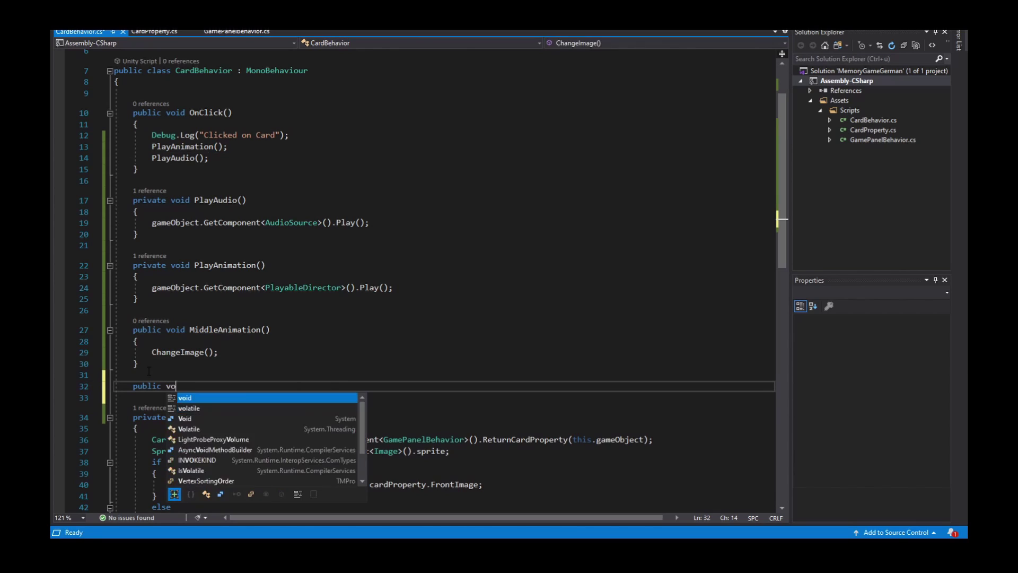
pyautogui.write('id En')
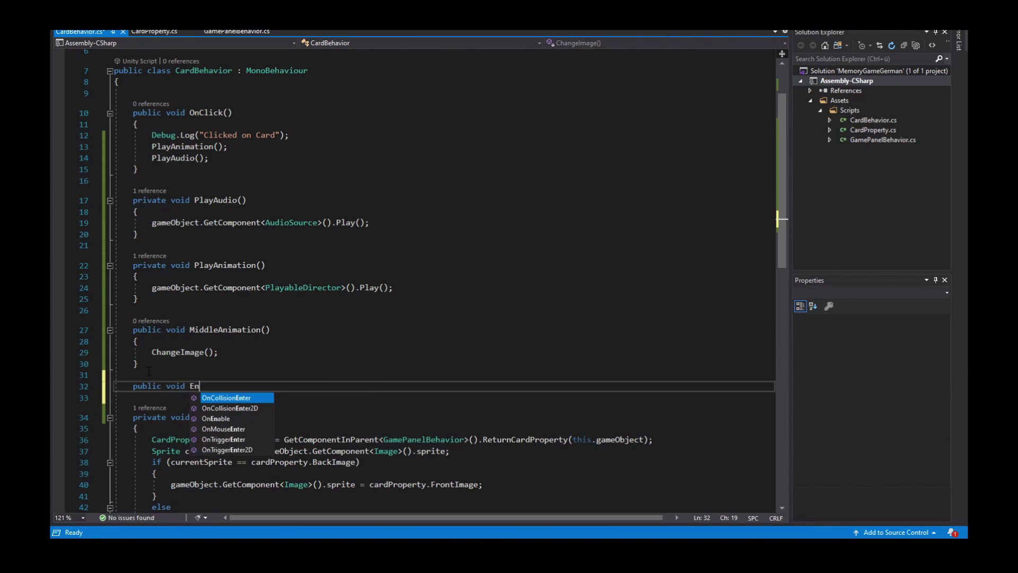
pyautogui.write('dAnima')
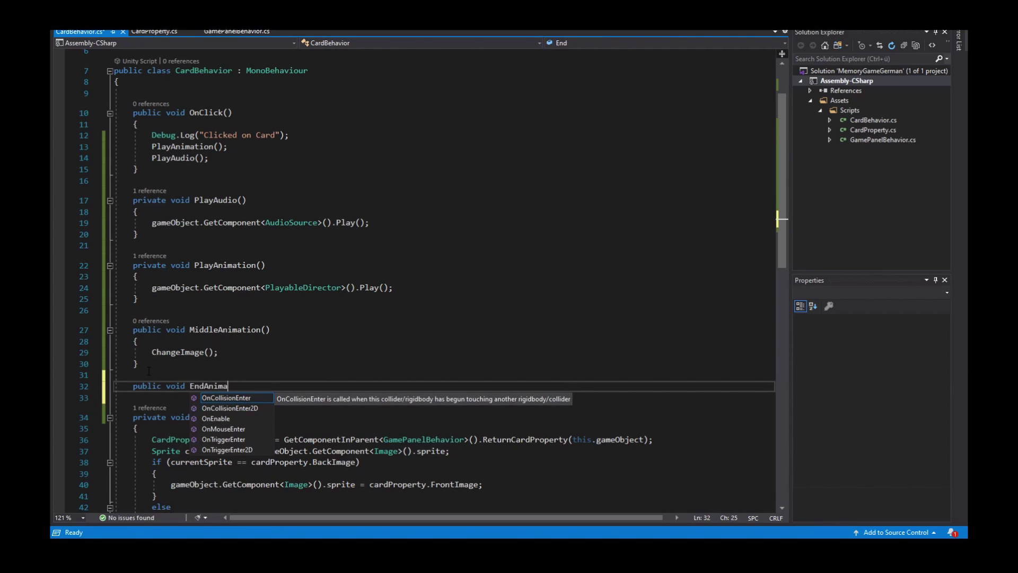
pyautogui.write('tion()')
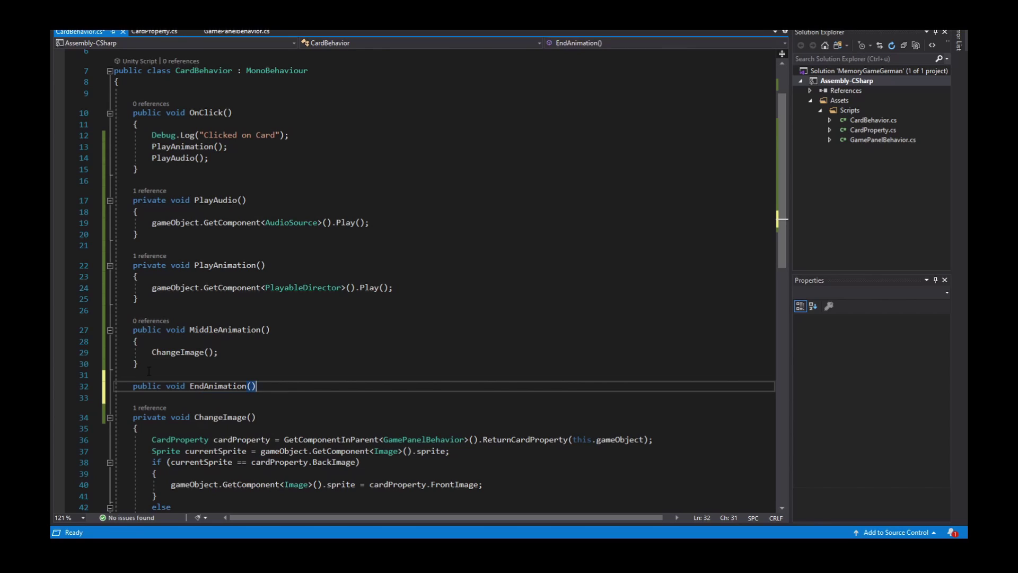
pyautogui.press('Return')
pyautogui.write('{')
pyautogui.press('Return')
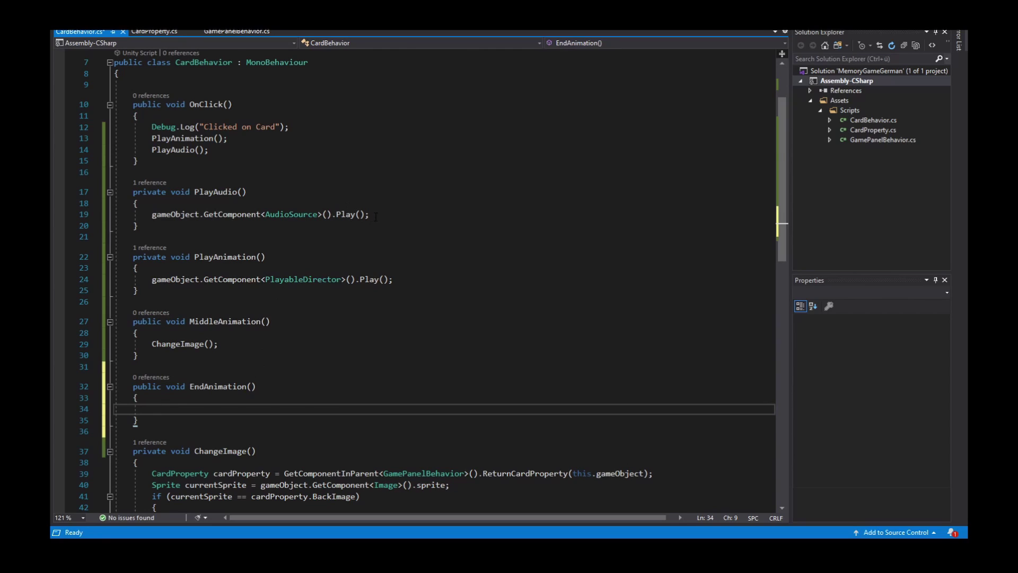
# - Give EndAnimation the line gameObject.GetComponent<AudioSource>().Stop(); and save the script
pyautogui.doubleClick(345, 214)
pyautogui.click(181, 411)
pyautogui.moveTo(380, 214); pyautogui.dragTo(153, 216)
pyautogui.hotkey('ctrl', 'c')
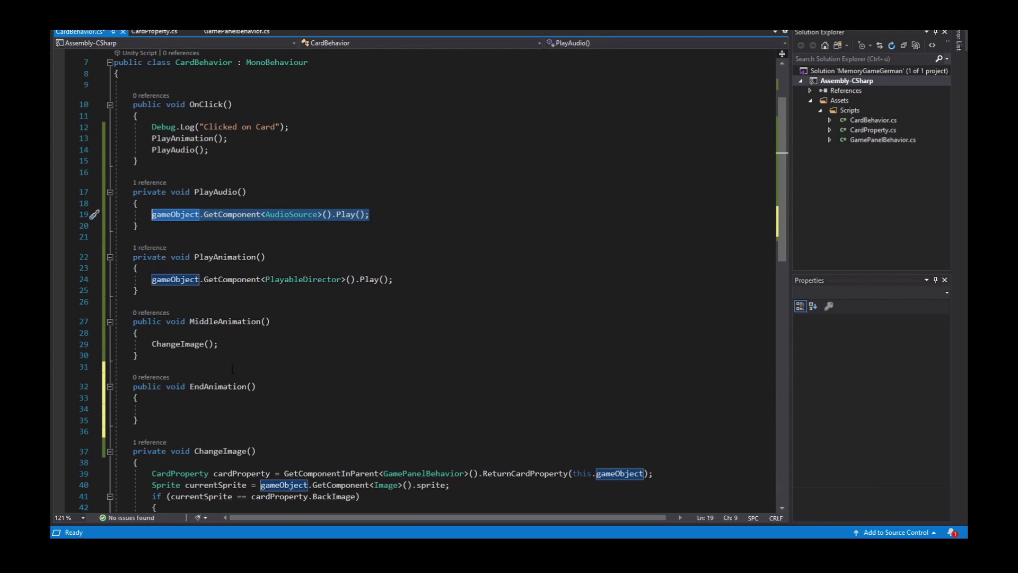
pyautogui.click(181, 409)
pyautogui.hotkey('ctrl', 'v')
pyautogui.doubleClick(345, 409)
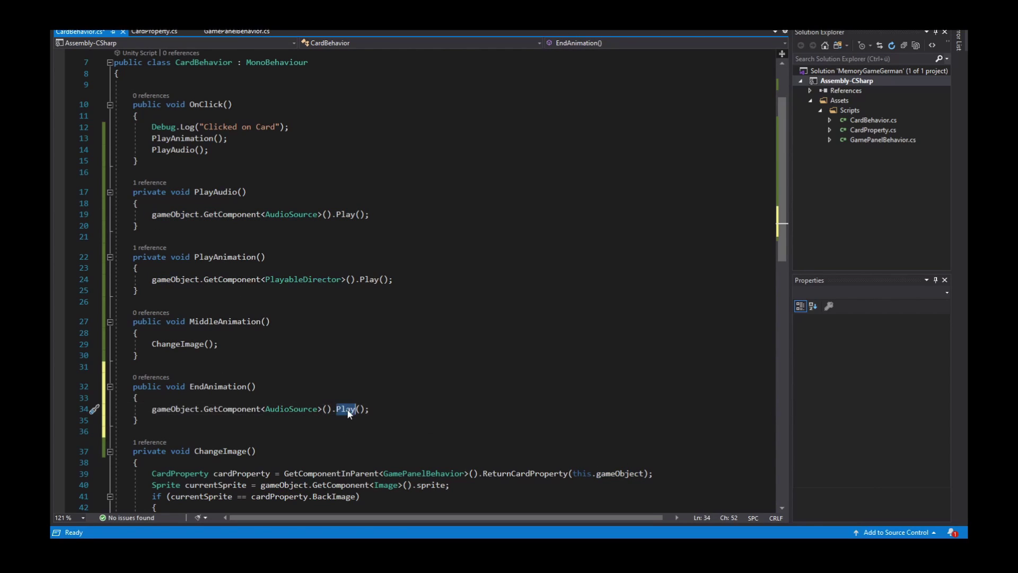
pyautogui.write('St')
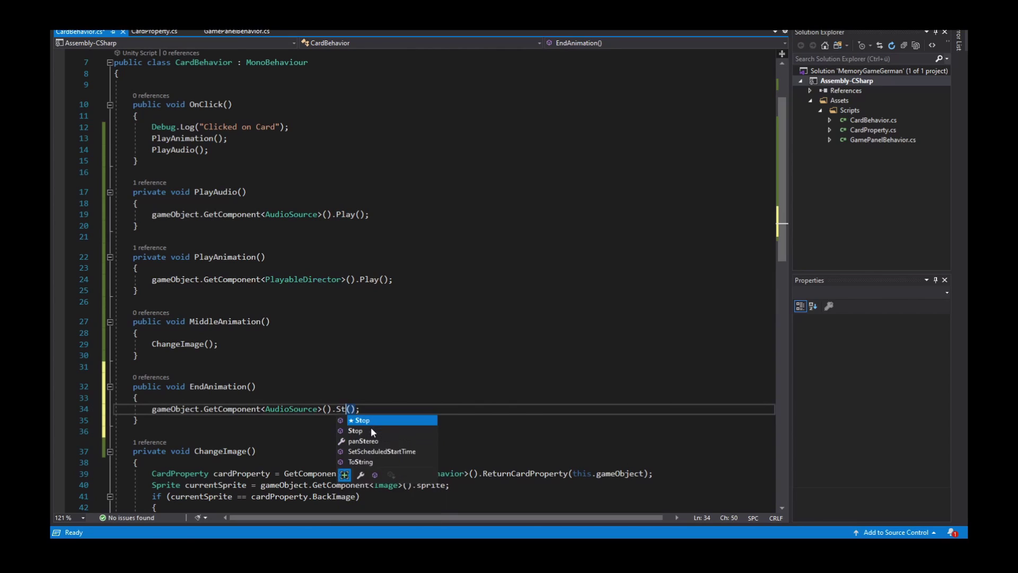
pyautogui.press('Tab')
pyautogui.hotkey('ctrl', 's')
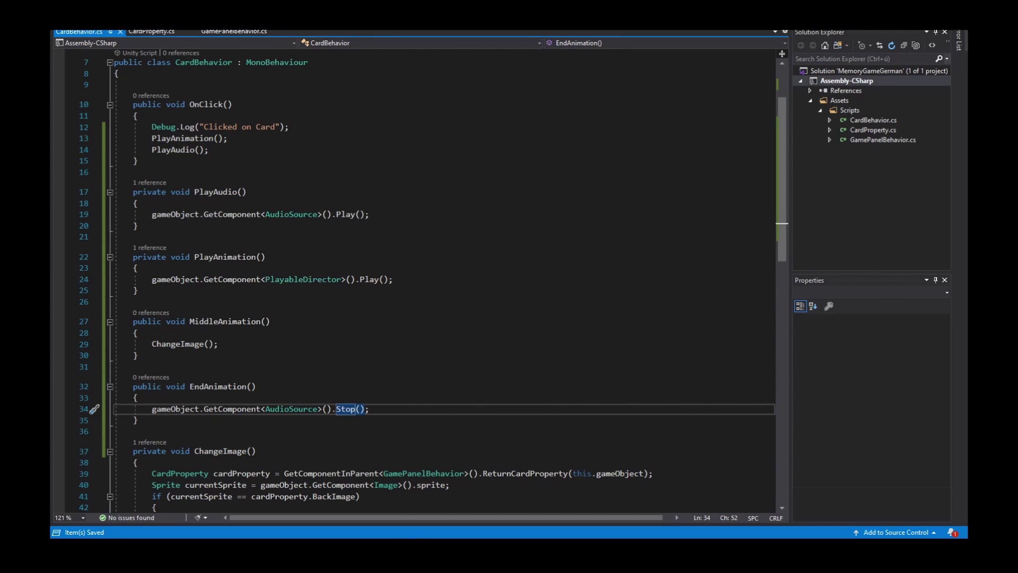
pyautogui.hotkey('alt', 'Tab')
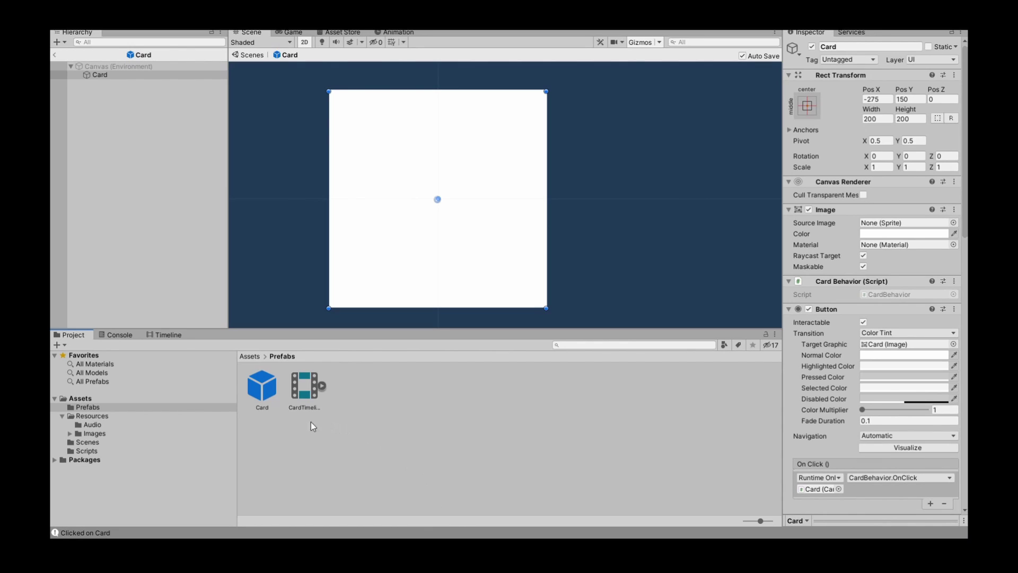
# - Open the CardTimeline Animation Track's recorded clip in the Animation window for the Card prefab
pyautogui.click(262, 390)
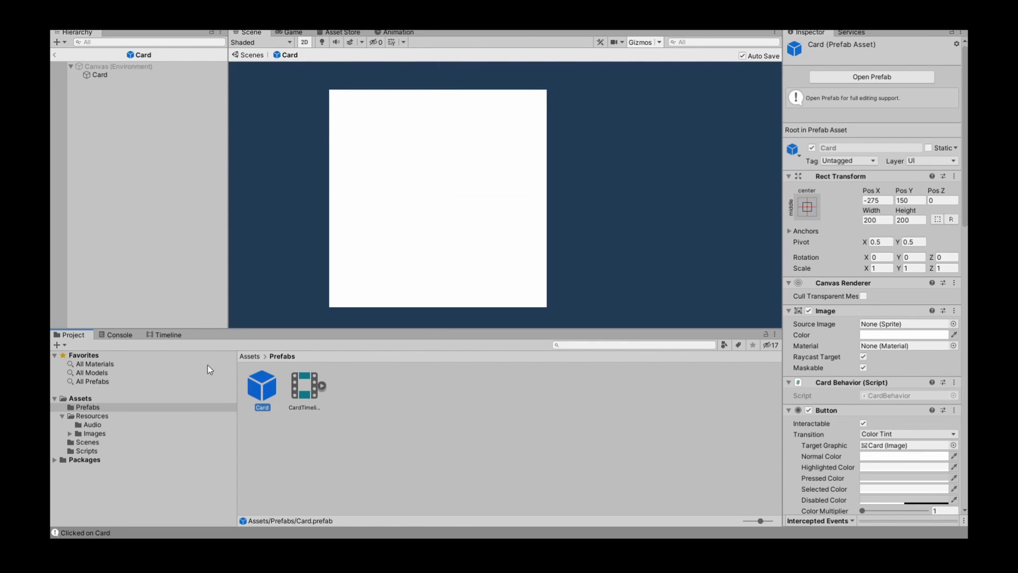
pyautogui.click(171, 338)
pyautogui.doubleClick(295, 379)
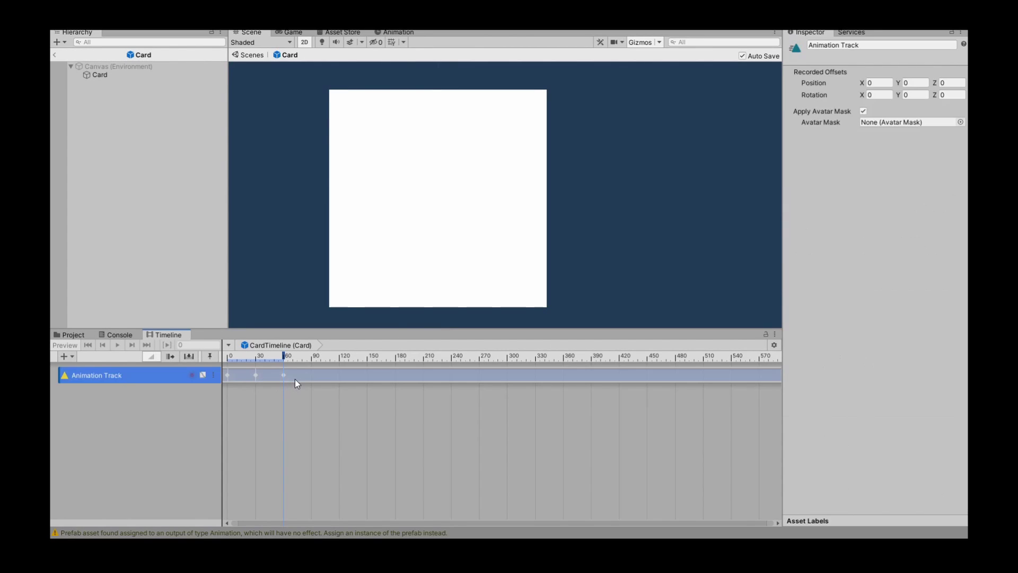
pyautogui.scroll(-3, 449, 205)
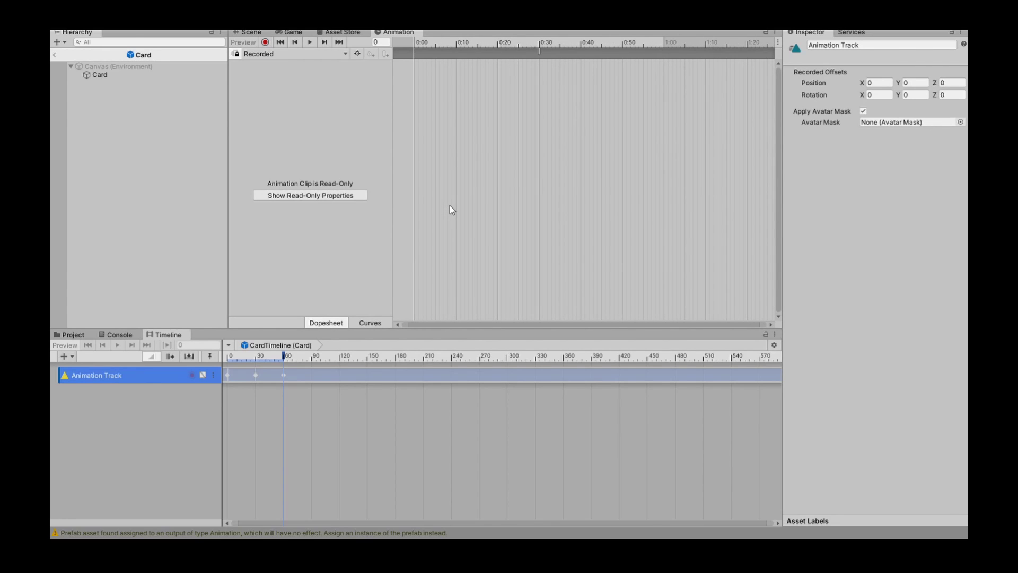
pyautogui.scroll(1, 449, 205)
pyautogui.scroll(1, 450, 205)
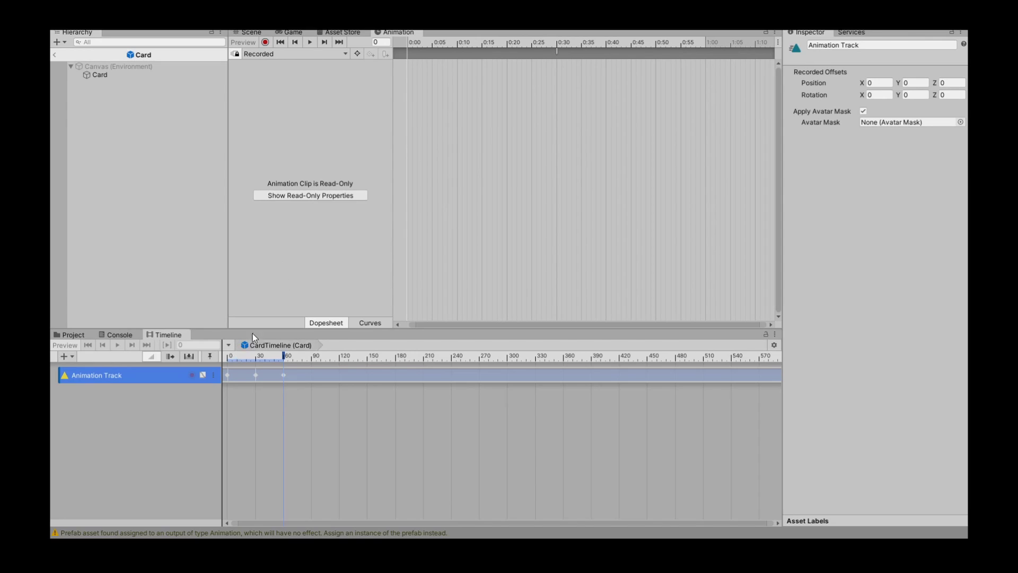
pyautogui.rightClick(400, 34)
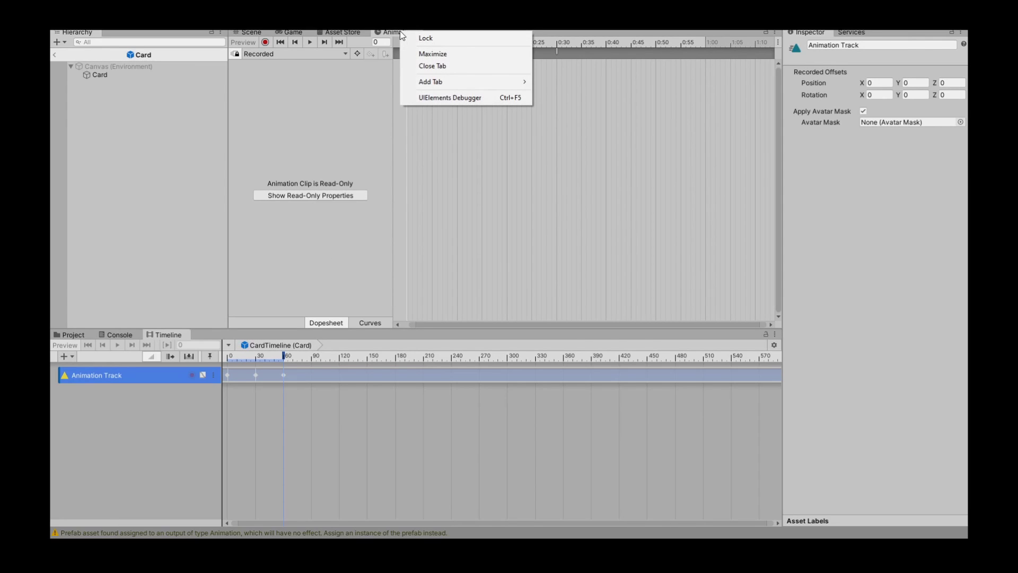
pyautogui.click(385, 66)
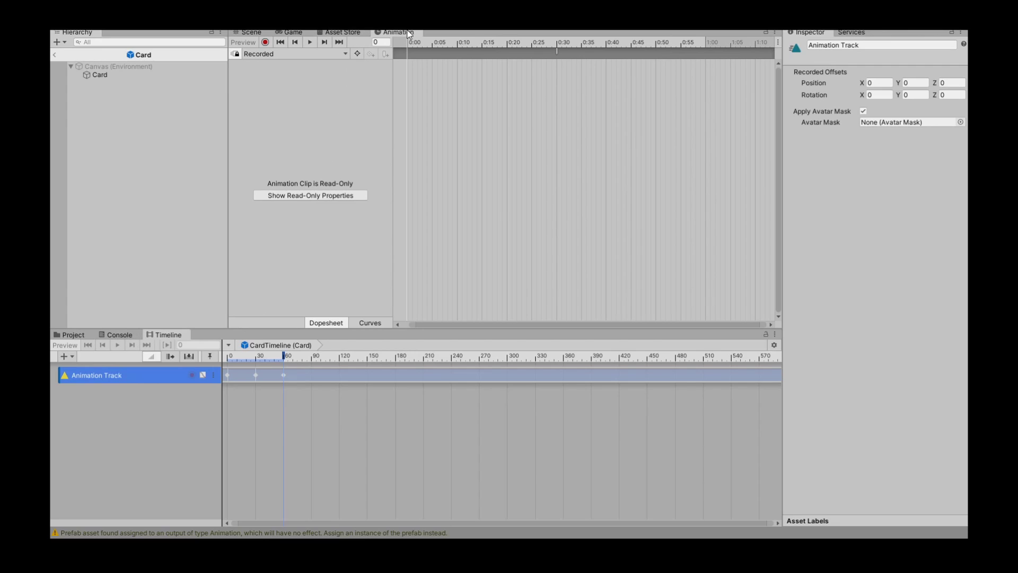
# - Add an Animation Event at 1:00 on the Card animator clip calling EndAnimation()
pyautogui.click(103, 75)
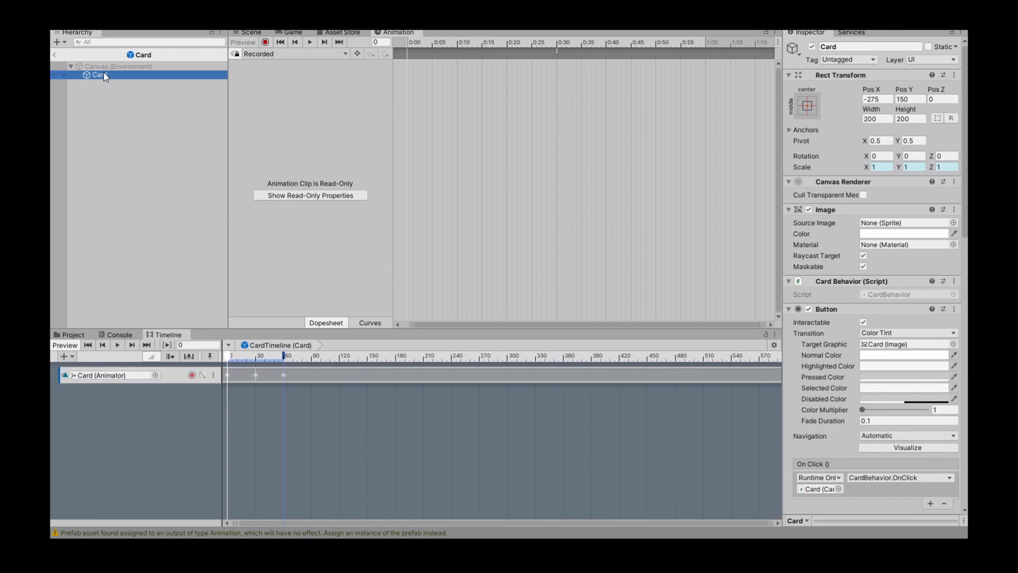
pyautogui.click(308, 376)
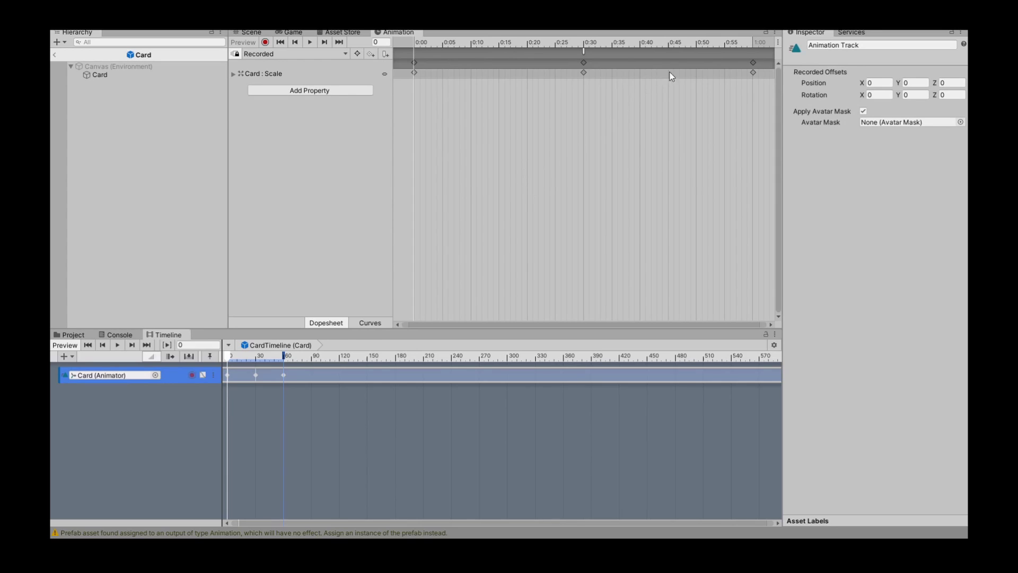
pyautogui.rightClick(754, 52)
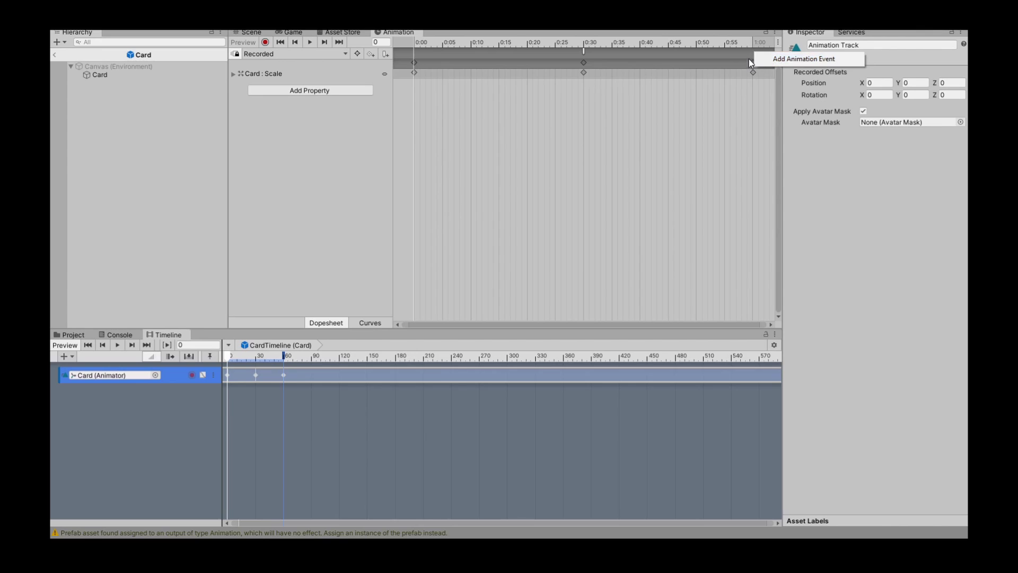
pyautogui.click(772, 59)
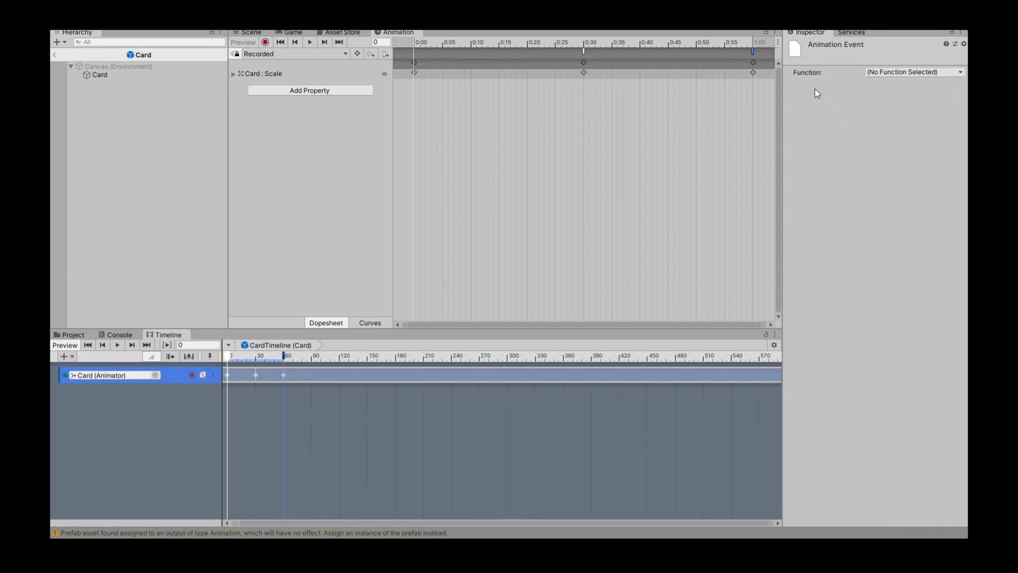
pyautogui.click(883, 73)
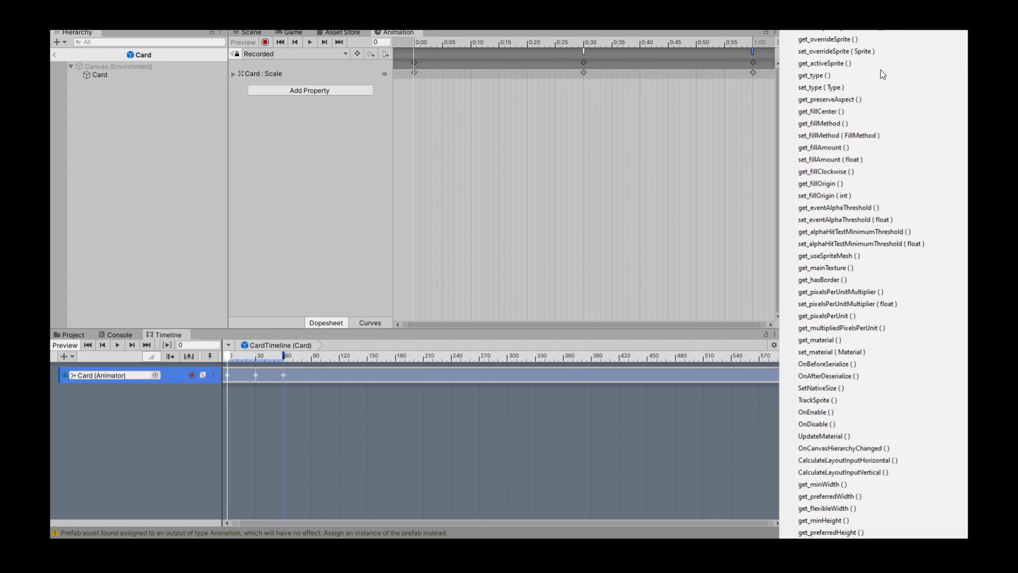
pyautogui.press('Up')
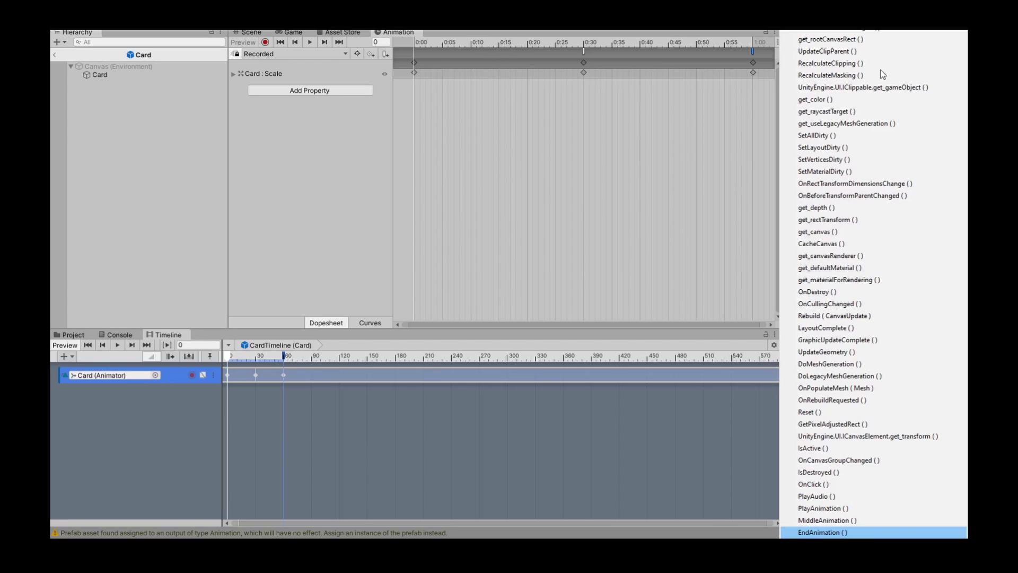
pyautogui.click(813, 533)
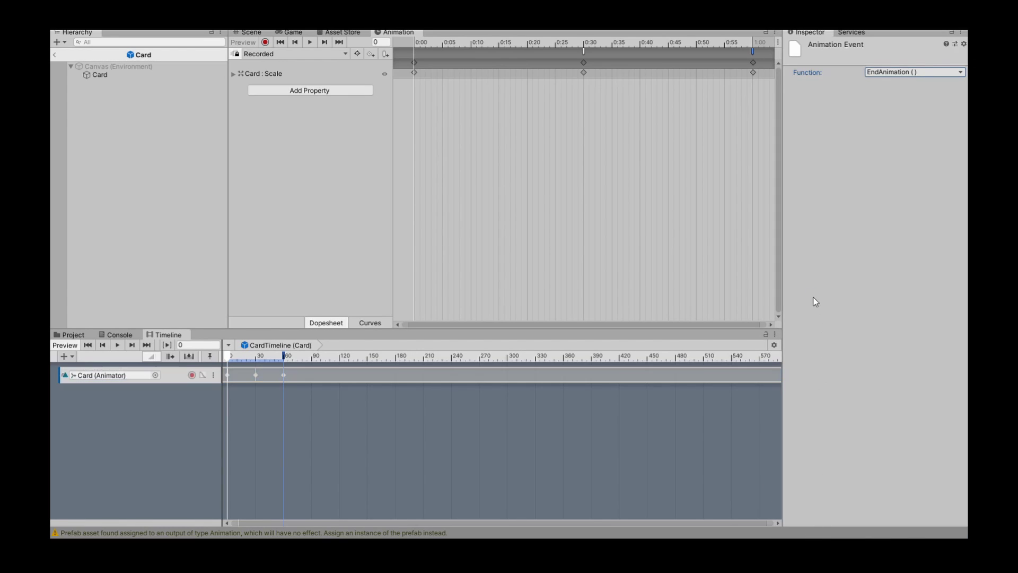
pyautogui.click(251, 34)
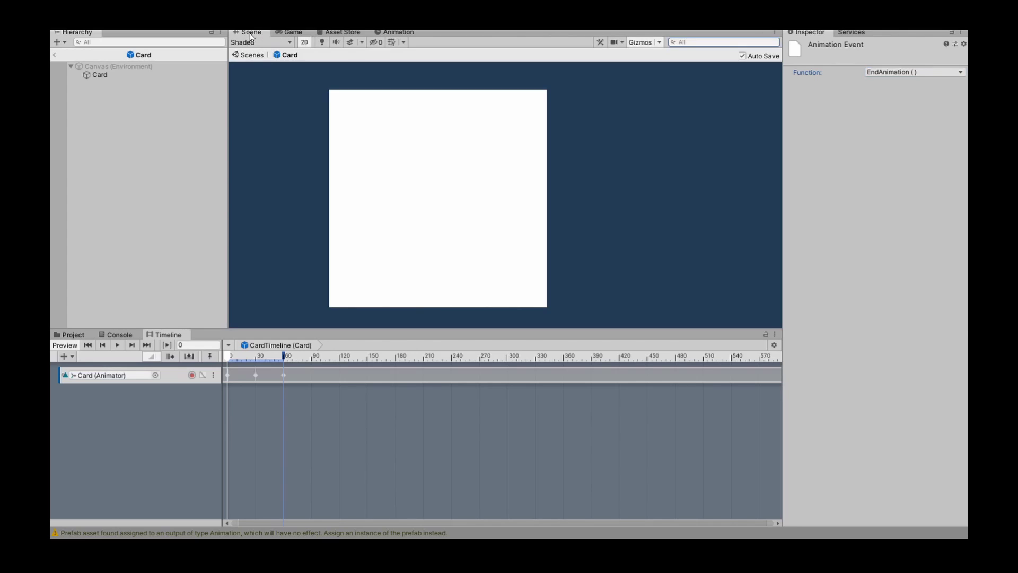
# - Play-test the game by flipping all six cards to reveal the C# .NET, UNITY and Python 3 pairs, then stop playing
pyautogui.click(71, 335)
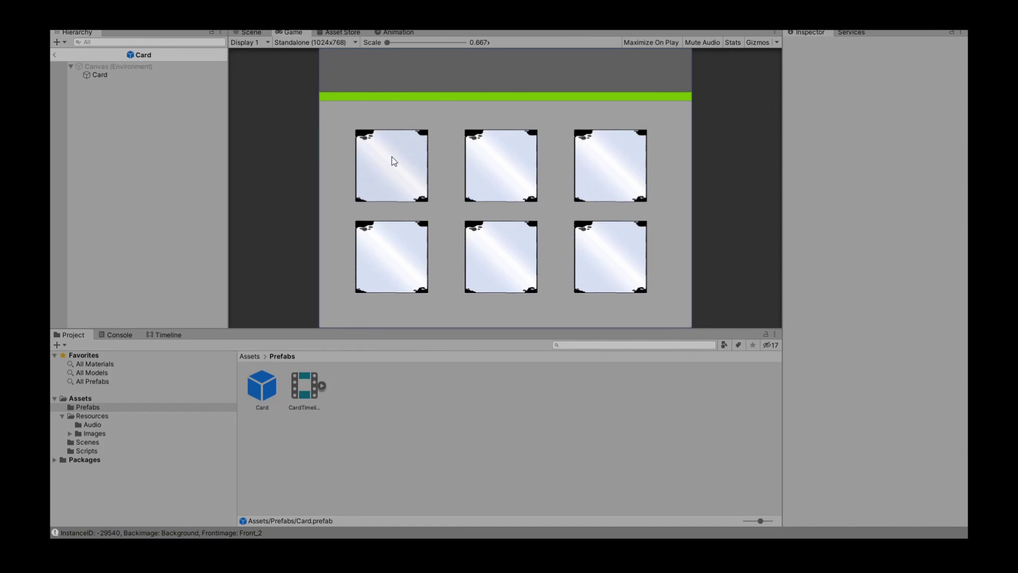
pyautogui.click(394, 162)
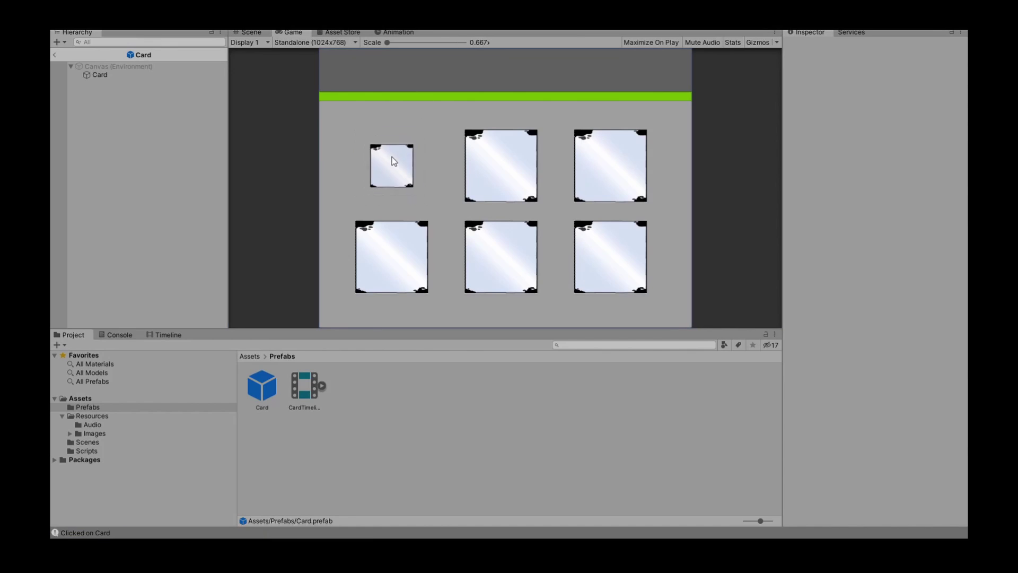
pyautogui.click(518, 166)
pyautogui.click(646, 173)
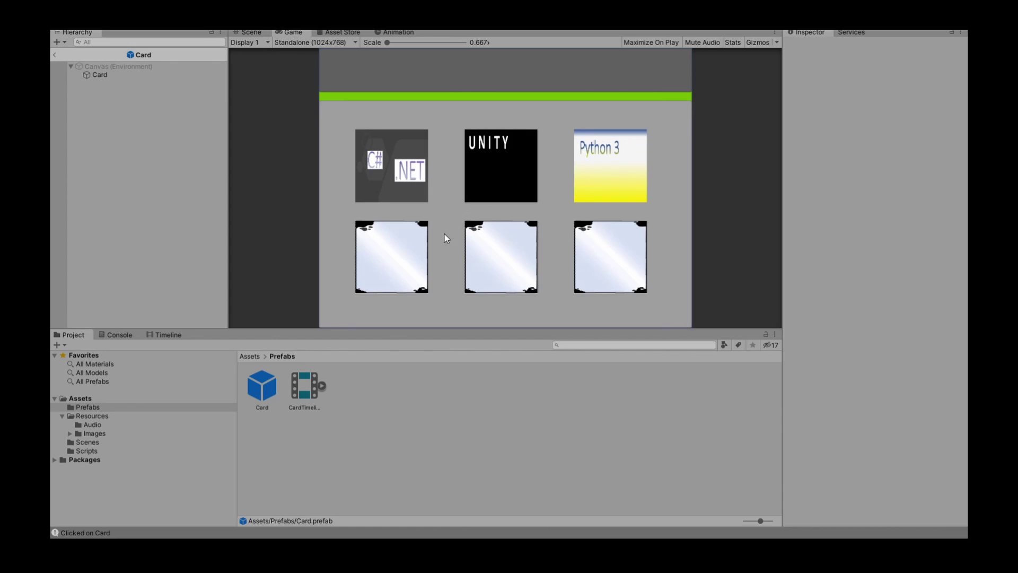
pyautogui.click(410, 255)
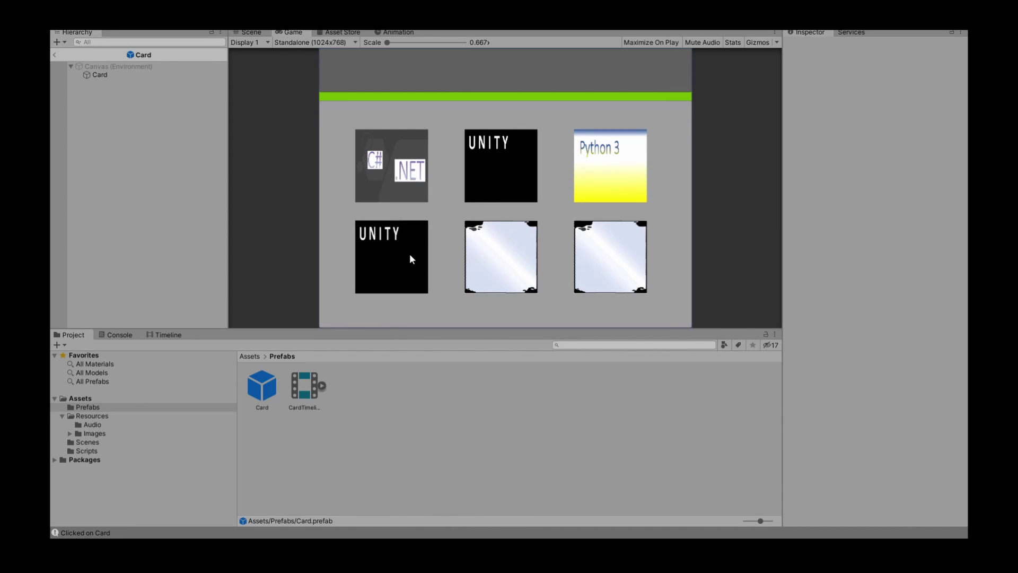
pyautogui.click(518, 262)
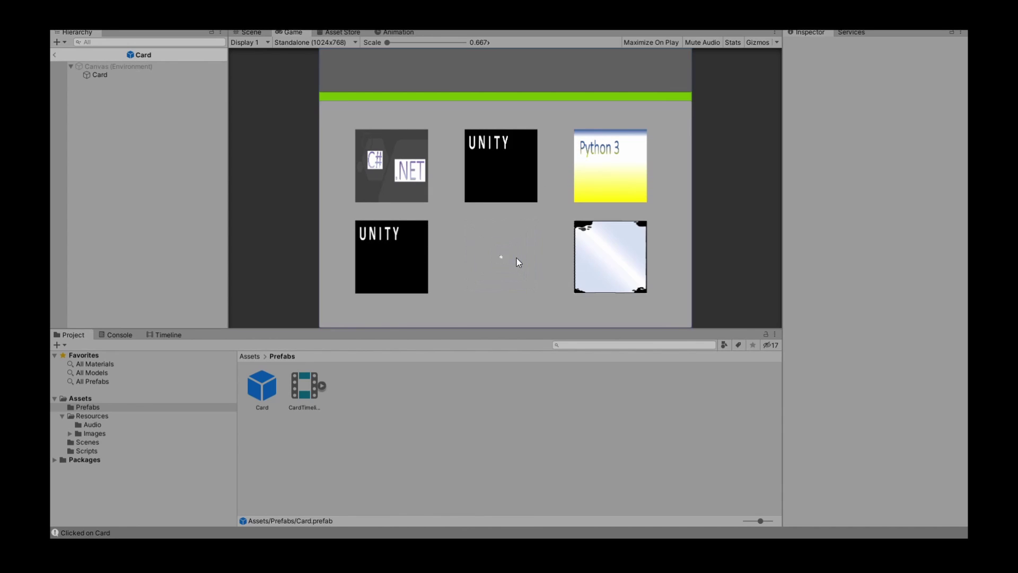
pyautogui.click(595, 257)
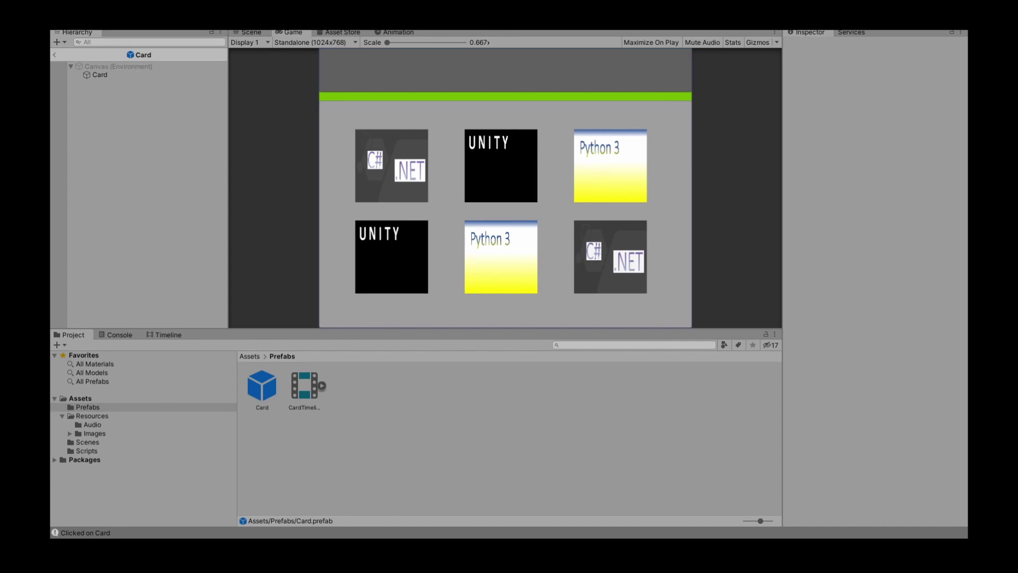
pyautogui.hotkey('ctrl', 'p')
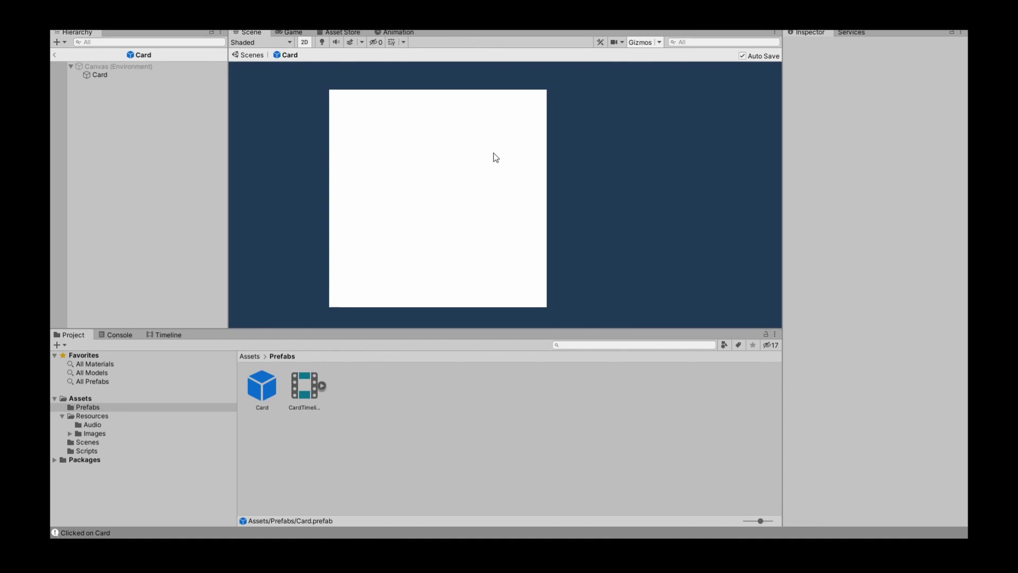